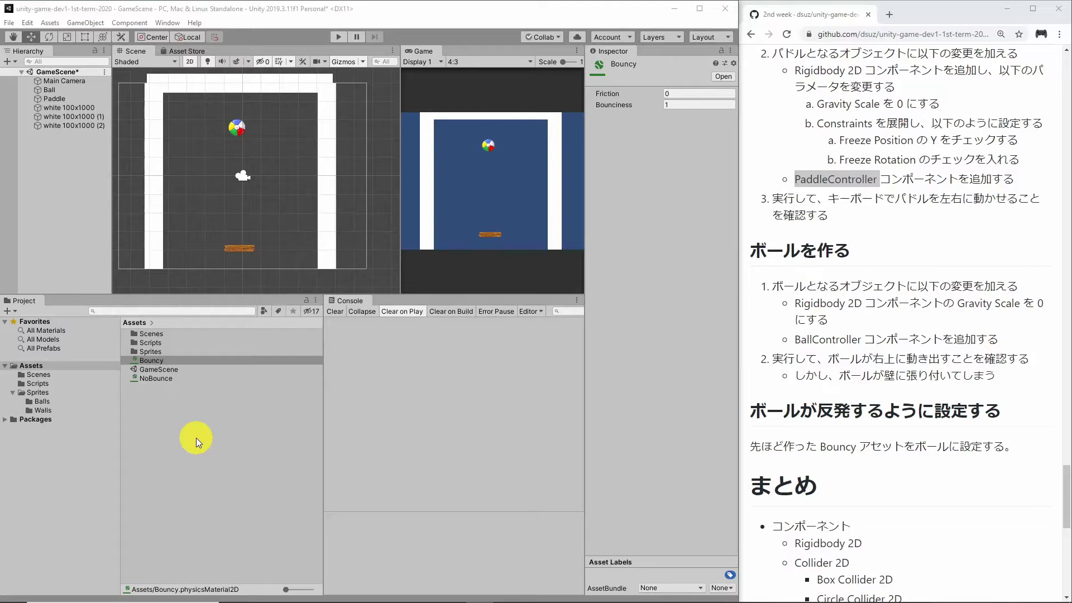
Open the Assets/Scripts folder to list the BallController and PaddleController scripts
scroll(818, 316, "up", 3)
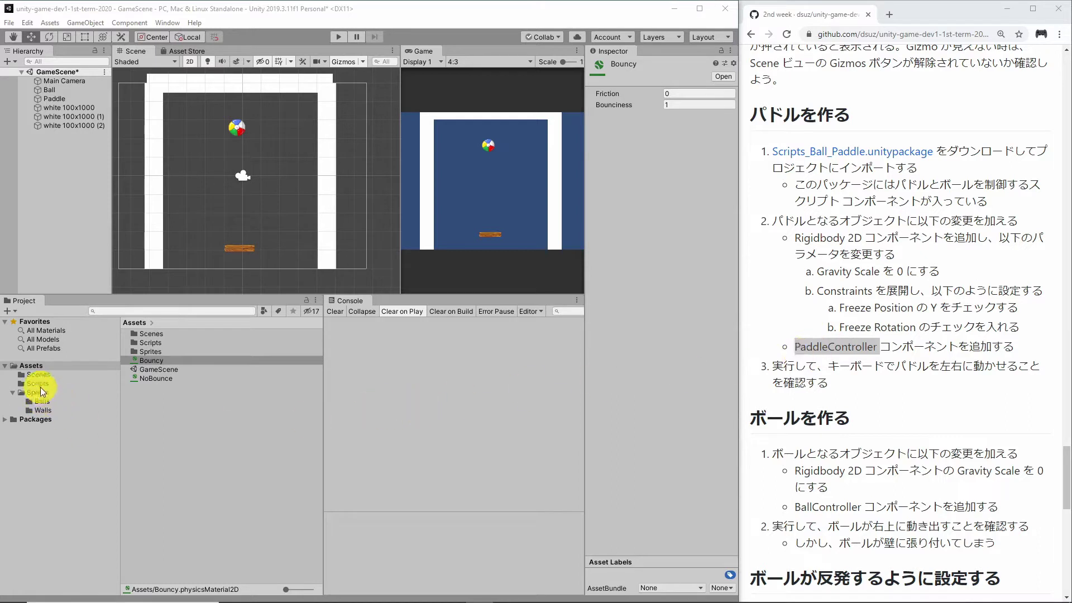
left_click(38, 384)
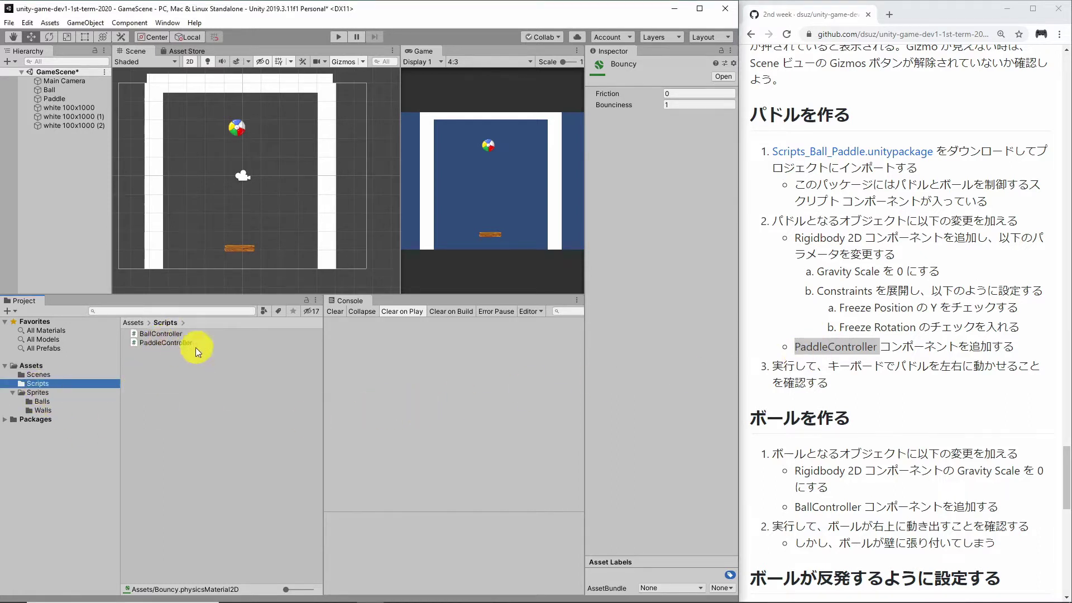
Open BallController.cs in Visual Studio, maximizing the editor window and then restoring it
double_click(152, 335)
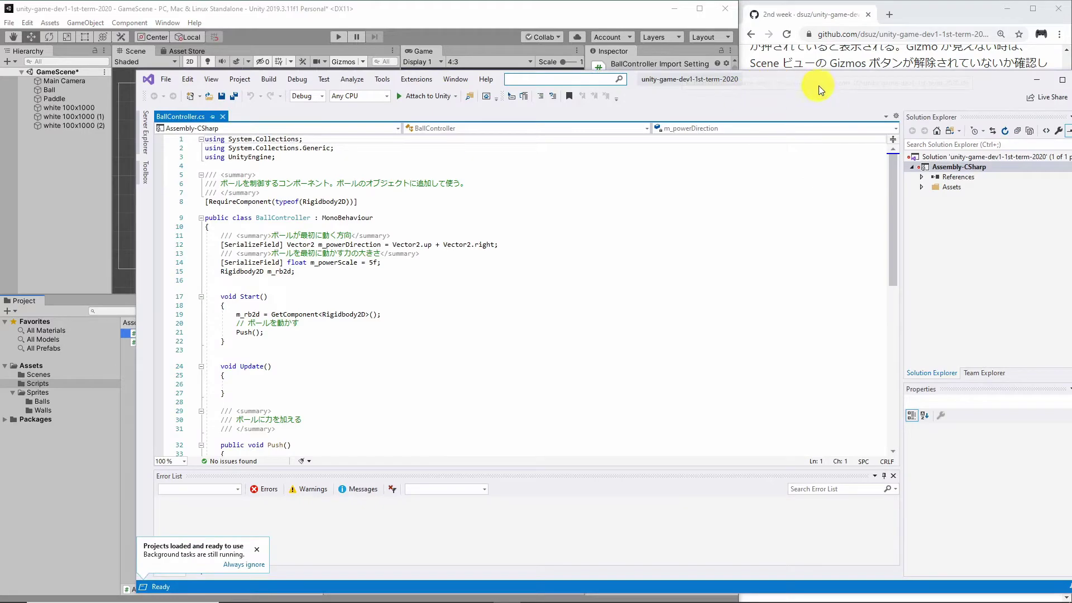
double_click(867, 84)
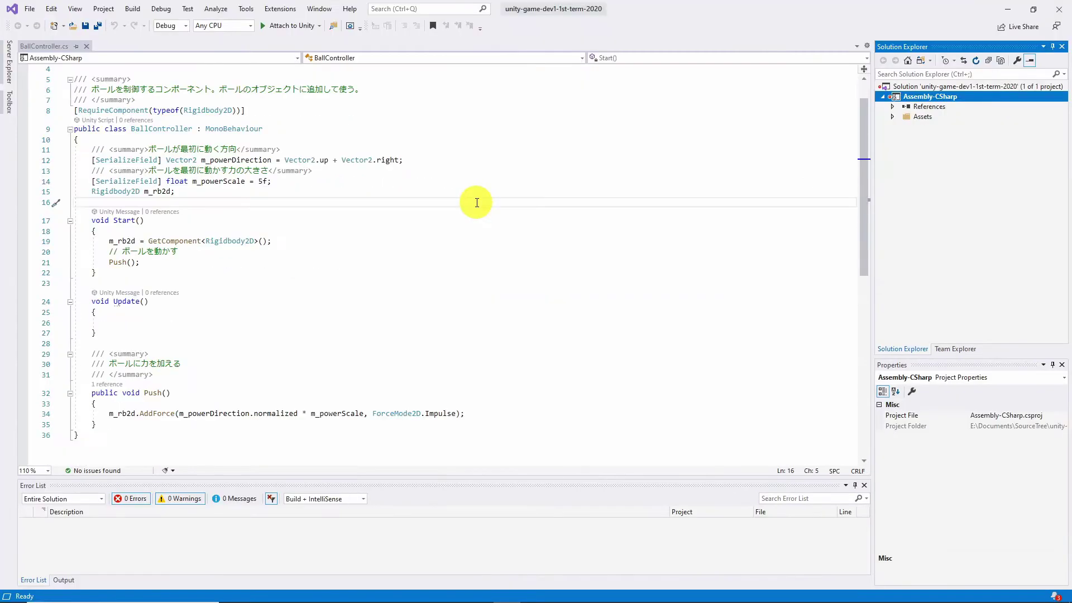
left_click(394, 214)
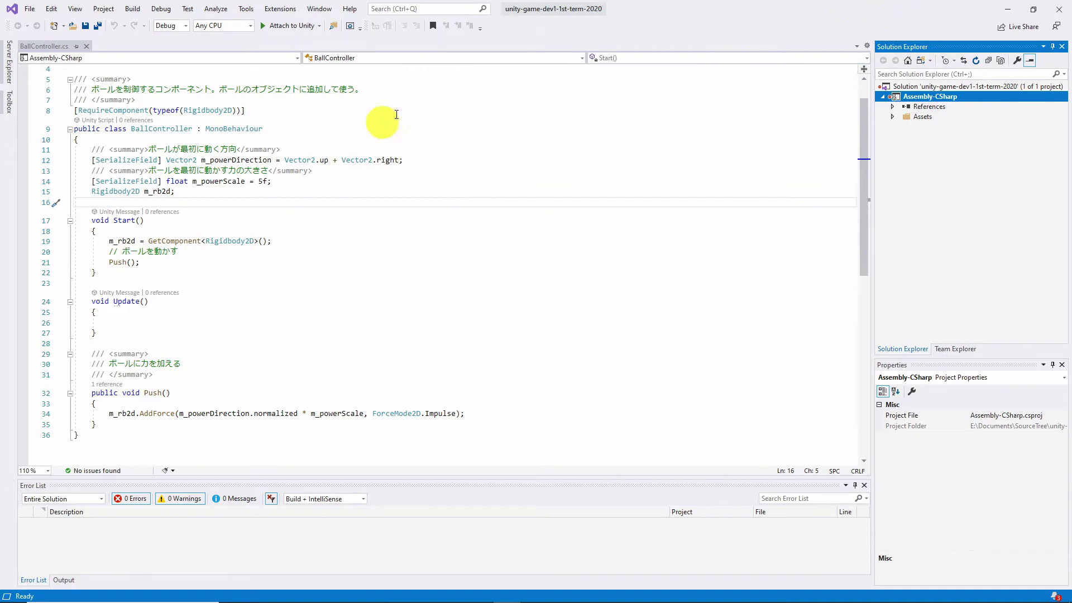
double_click(944, 12)
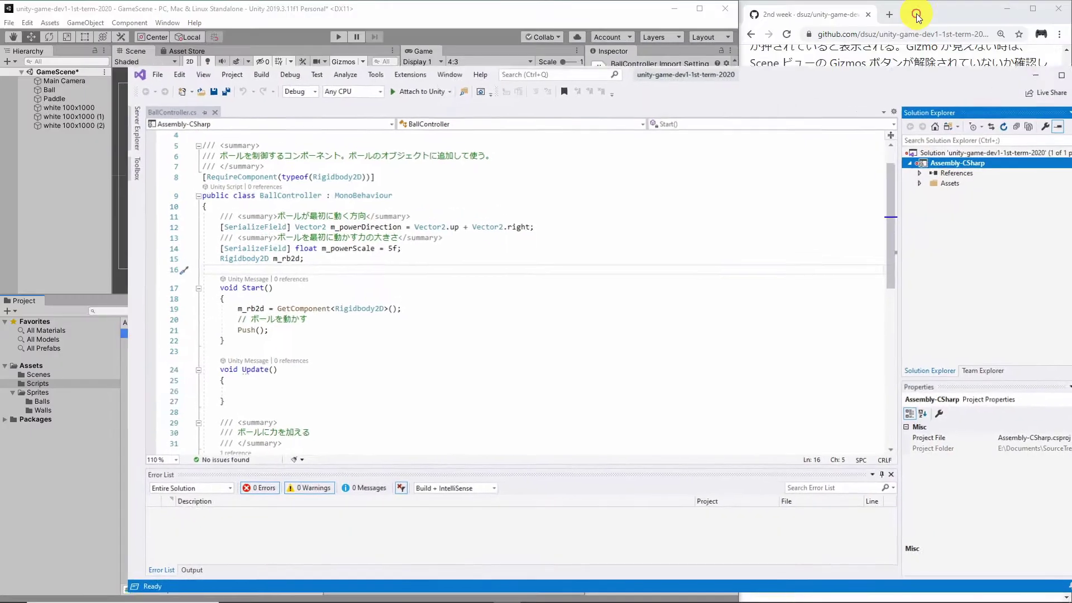
Select the Ball to show Power Direction (1, 1) and Power Scale 5, with BallController.cs beside the scene
left_click(468, 36)
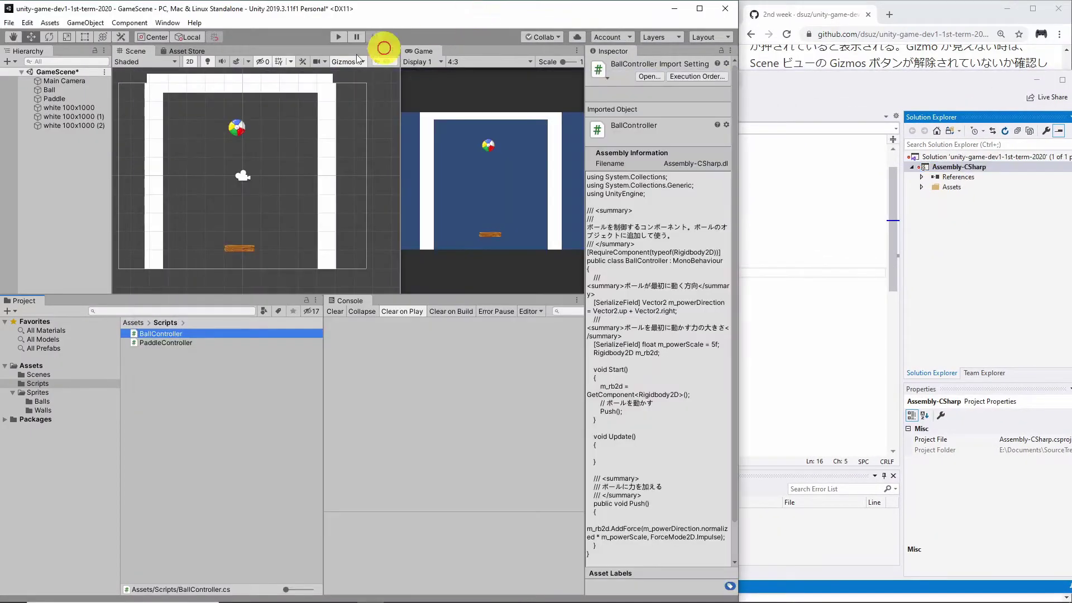
left_click(56, 90)
scroll(650, 320, "down", 5)
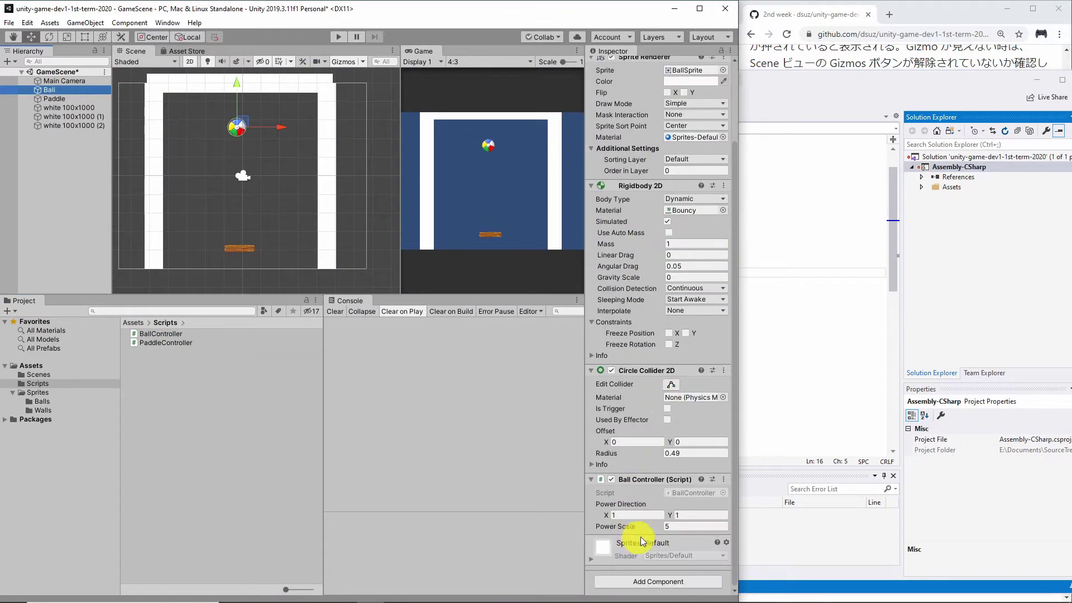
left_click_drag(758, 79, 727, 60)
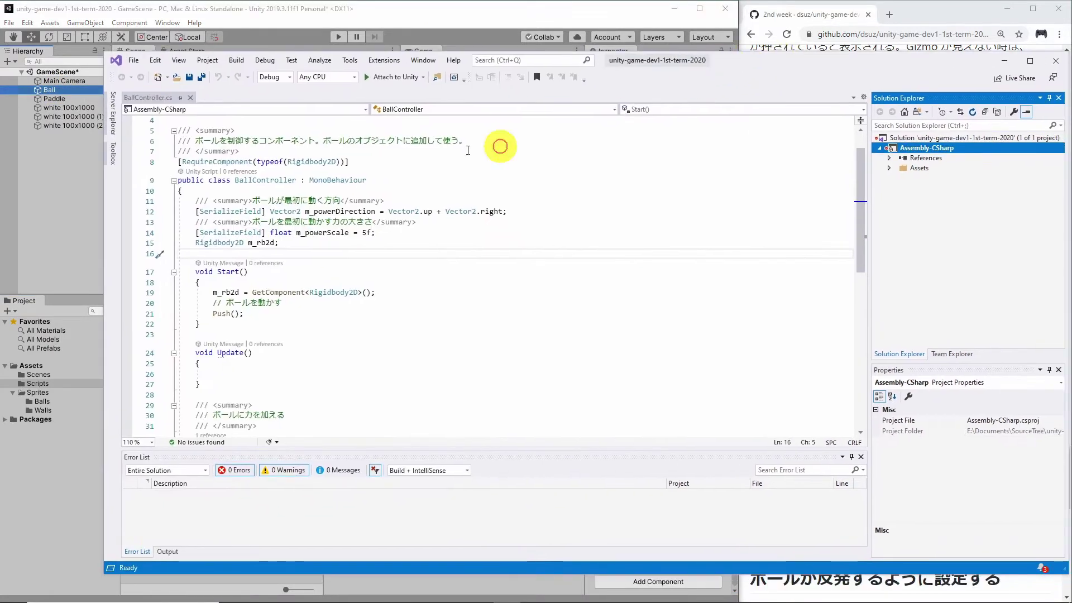
left_click_drag(104, 228, 414, 223)
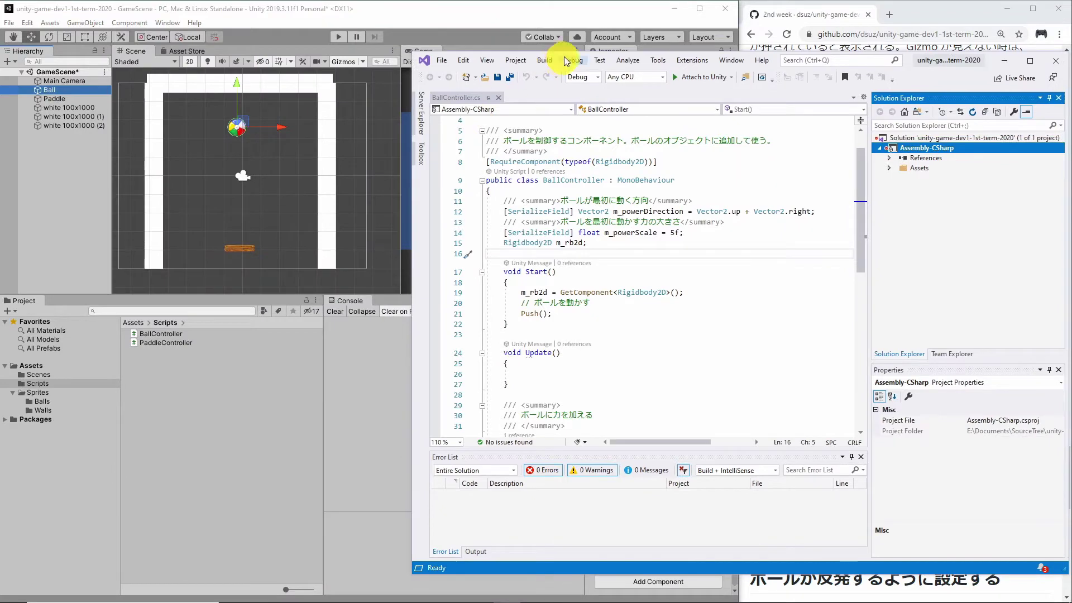
left_click(575, 568)
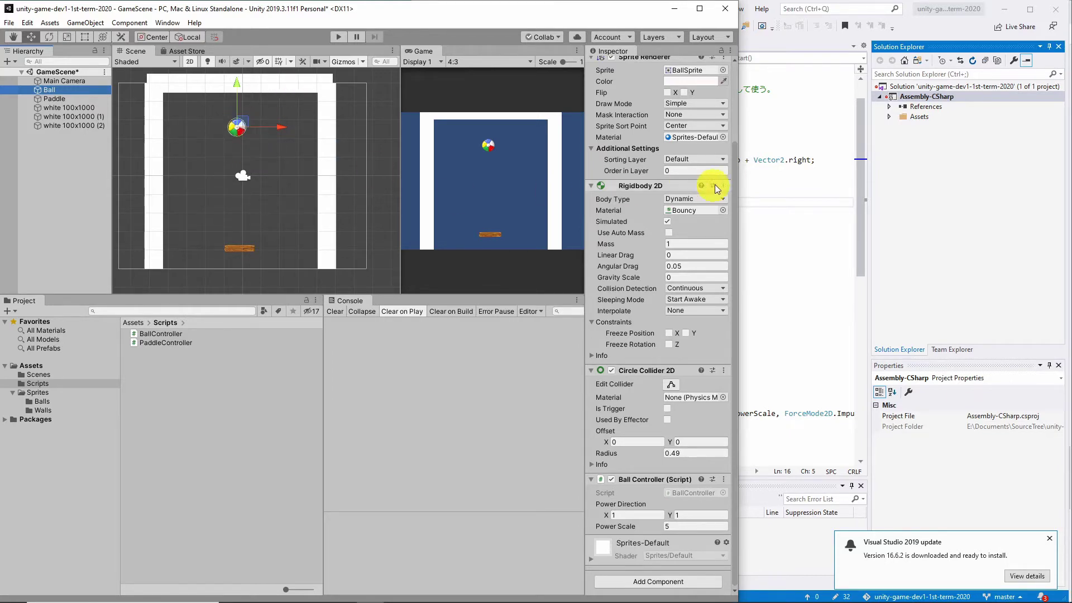
left_click(785, 181)
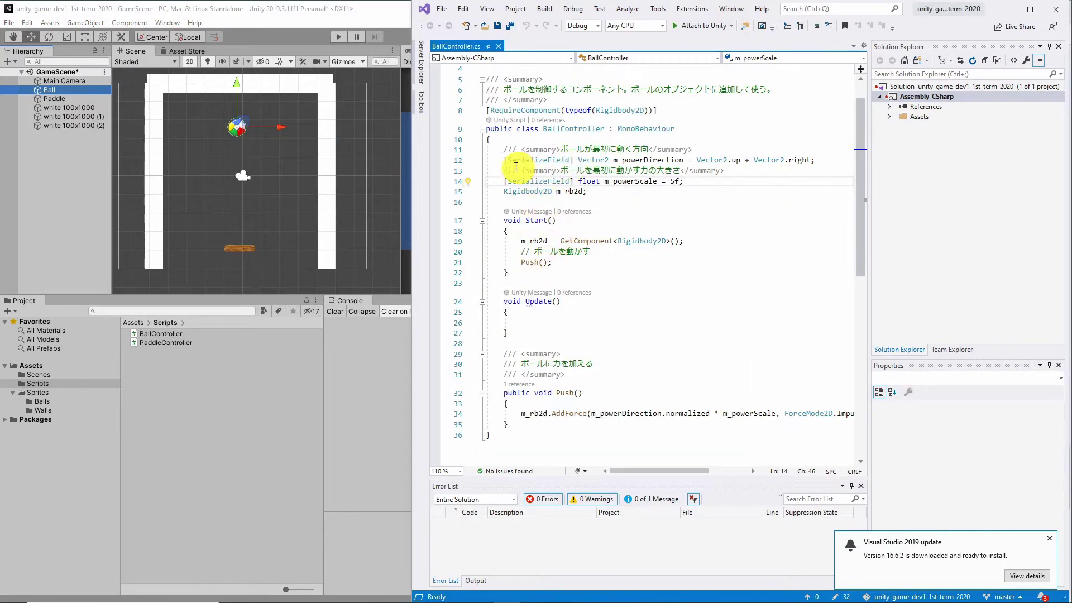
Highlight the m_powerDirection and m_powerScale declarations on lines 11–15, then return to Unity
left_click_drag(588, 191, 480, 150)
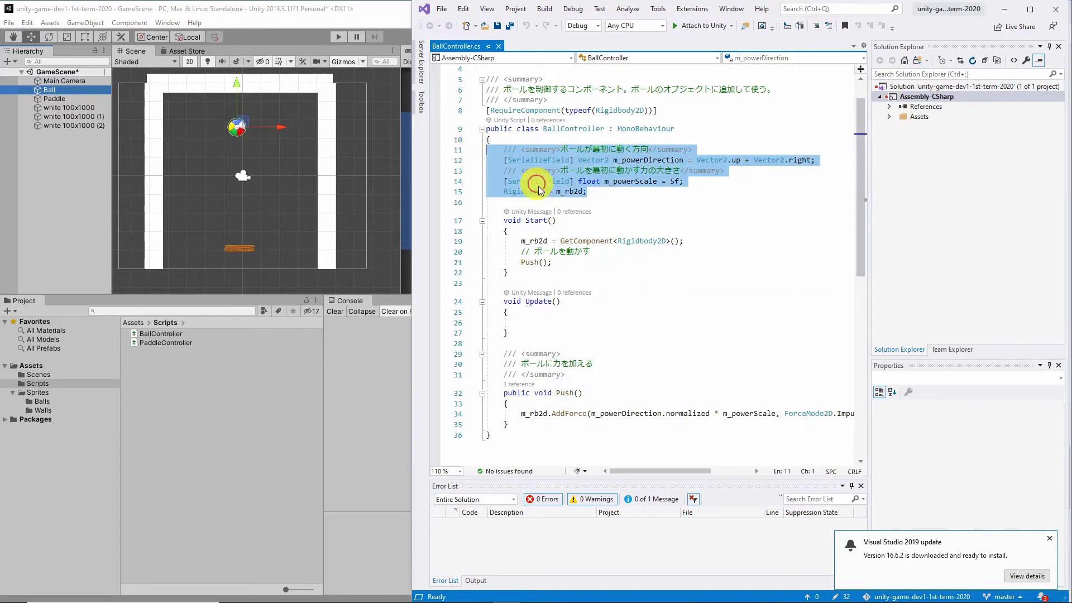
left_click(600, 202)
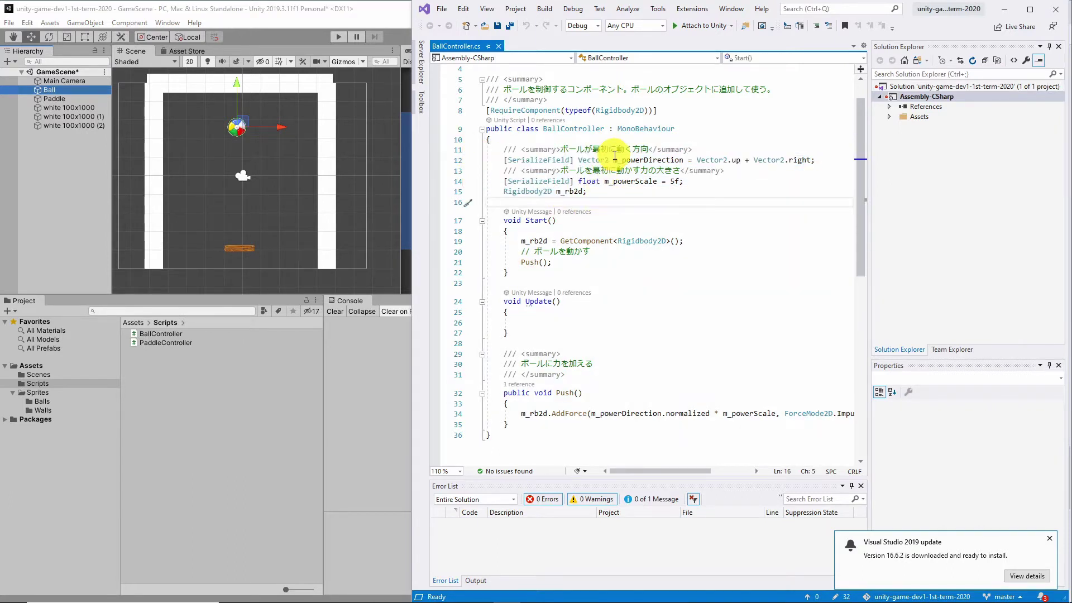
double_click(636, 161)
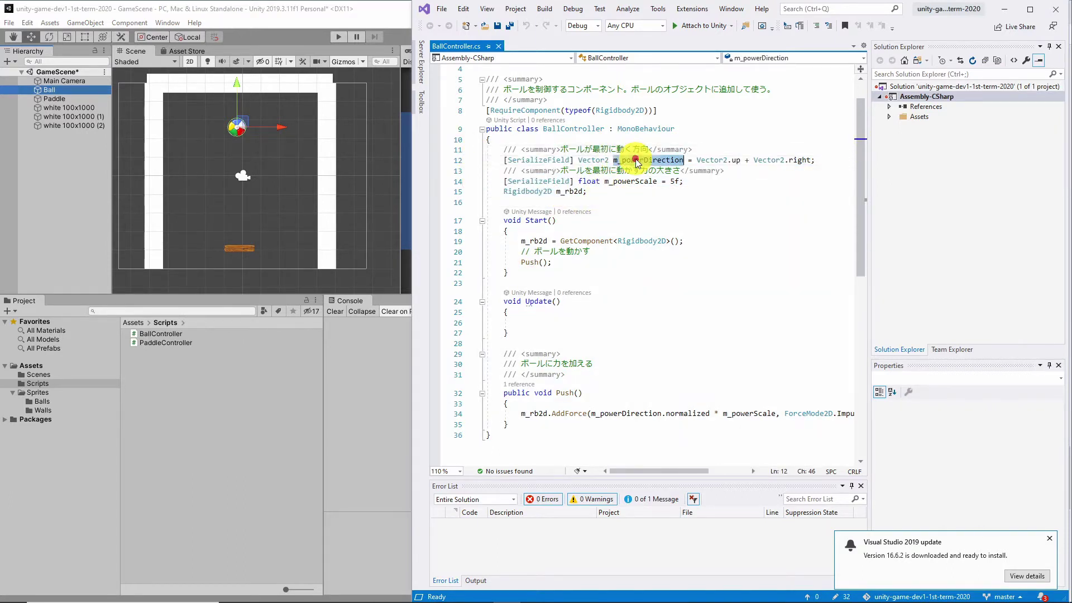
double_click(612, 182)
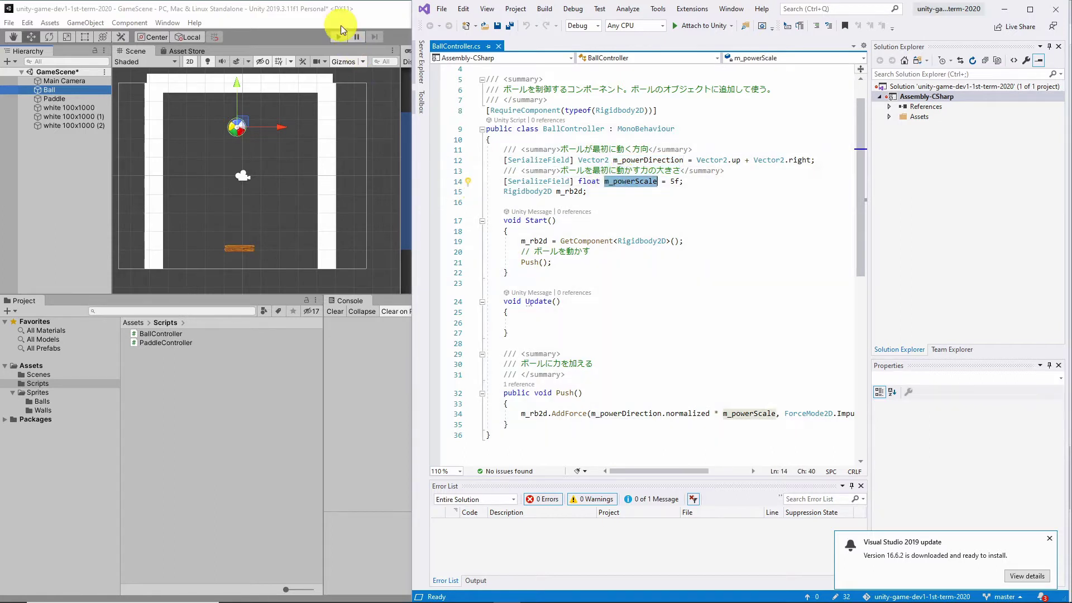
left_click(342, 16)
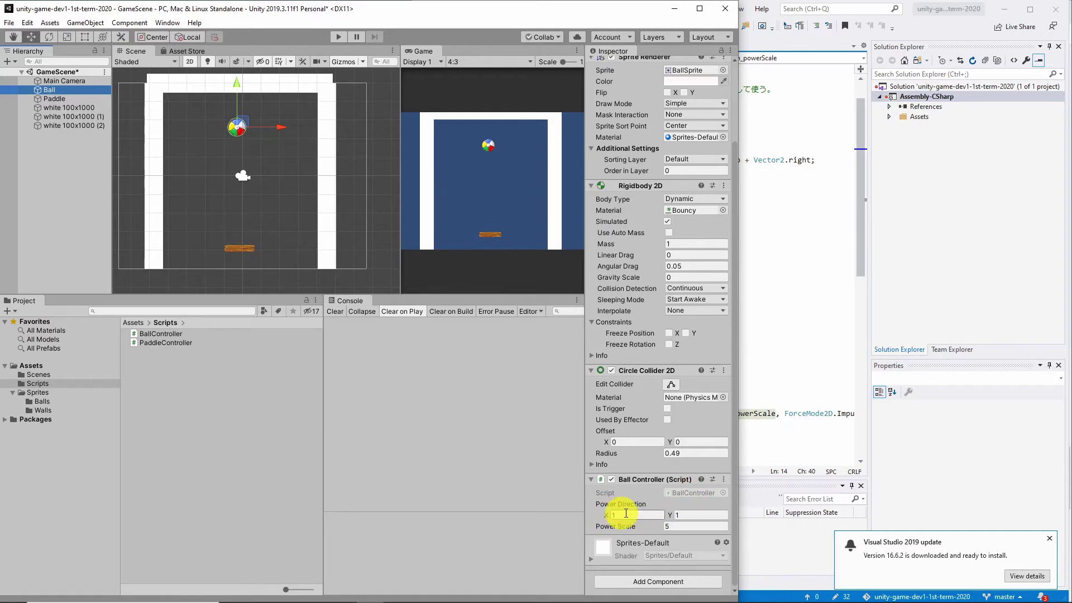
Set the Ball's Power Scale to 10 and Power Direction to (1, 0)
left_click(673, 526)
type("10")
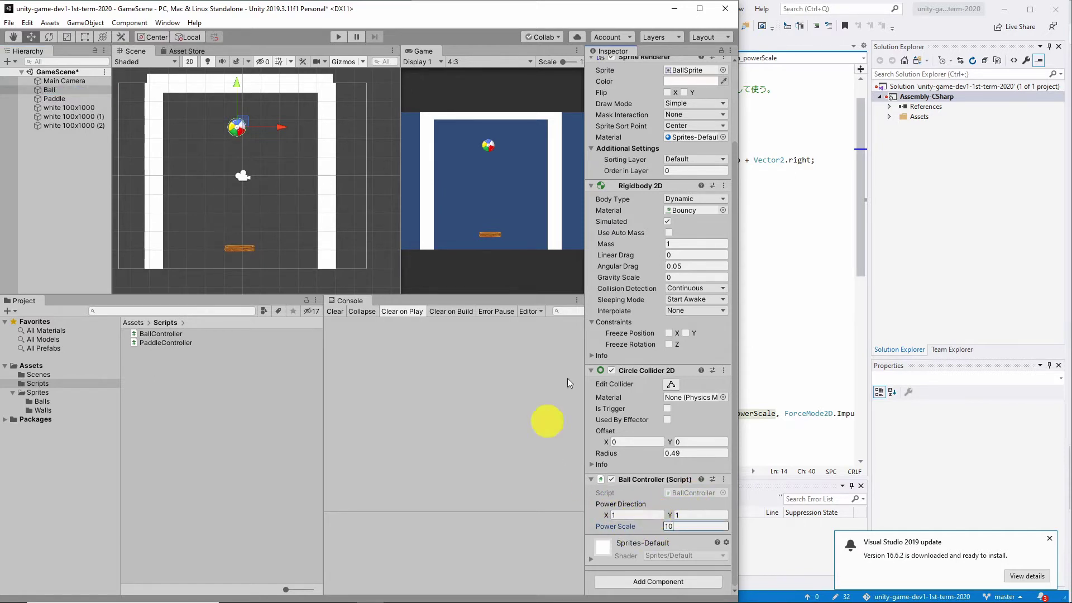
left_click(623, 514)
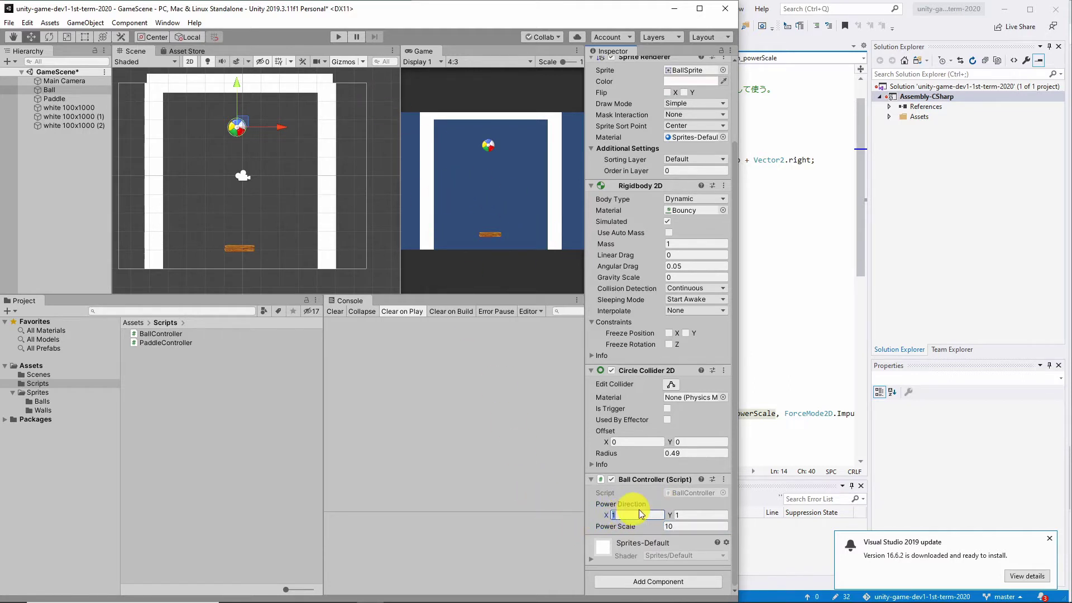
left_click(694, 511)
type("0")
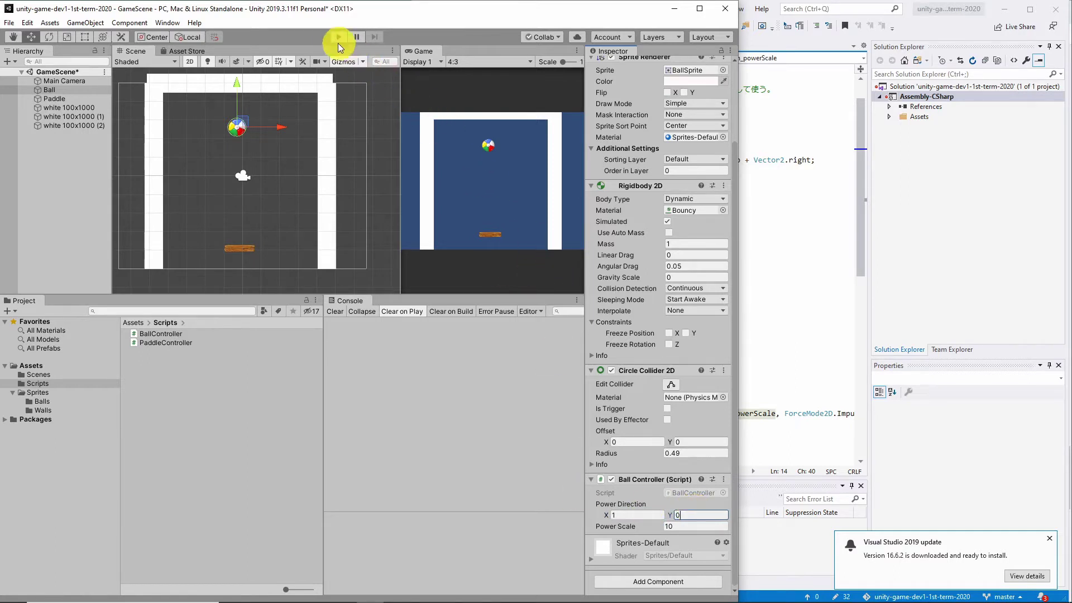
Play-test the ball's push, stop the scene, and return to BallController.cs
left_click(338, 37)
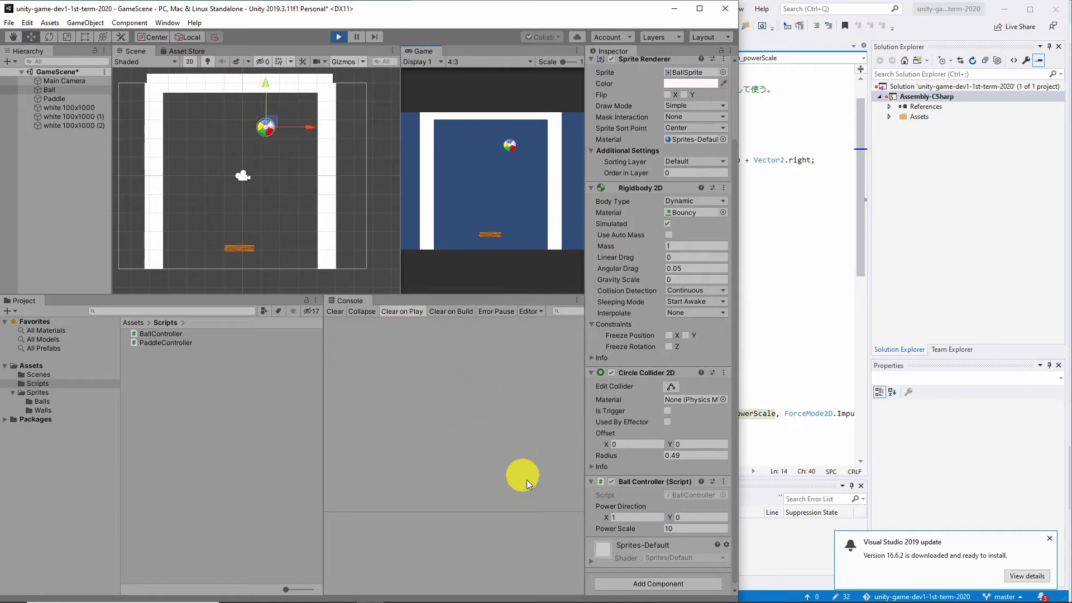
left_click(339, 37)
left_click(787, 203)
Review the field declarations and the Start method's Push() call in BallController.cs
left_click_drag(609, 190, 461, 149)
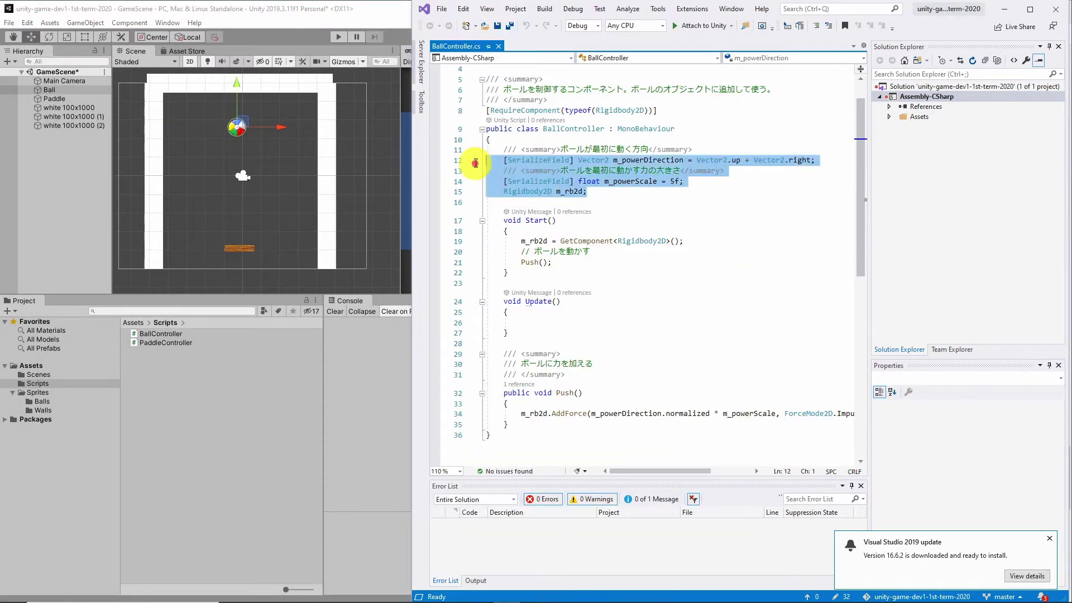
left_click(626, 241)
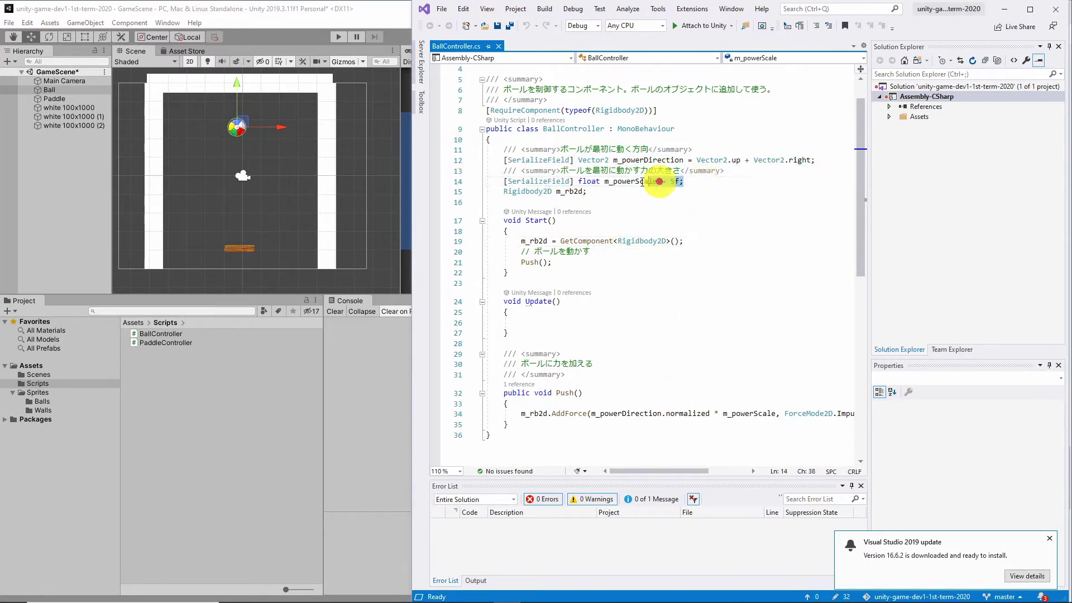
left_click_drag(684, 181, 452, 148)
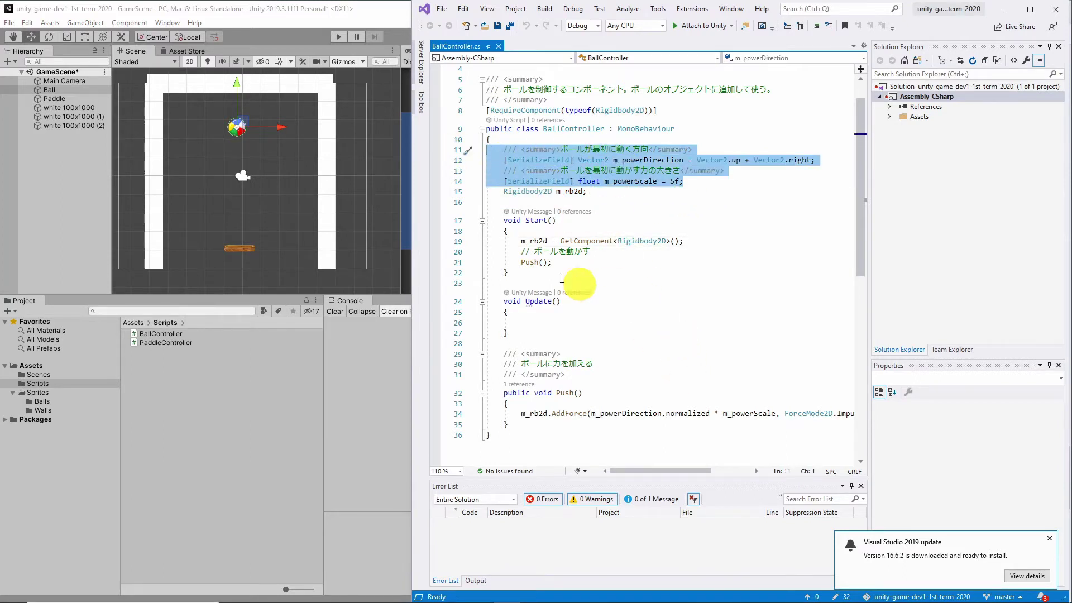
left_click_drag(608, 284, 439, 228)
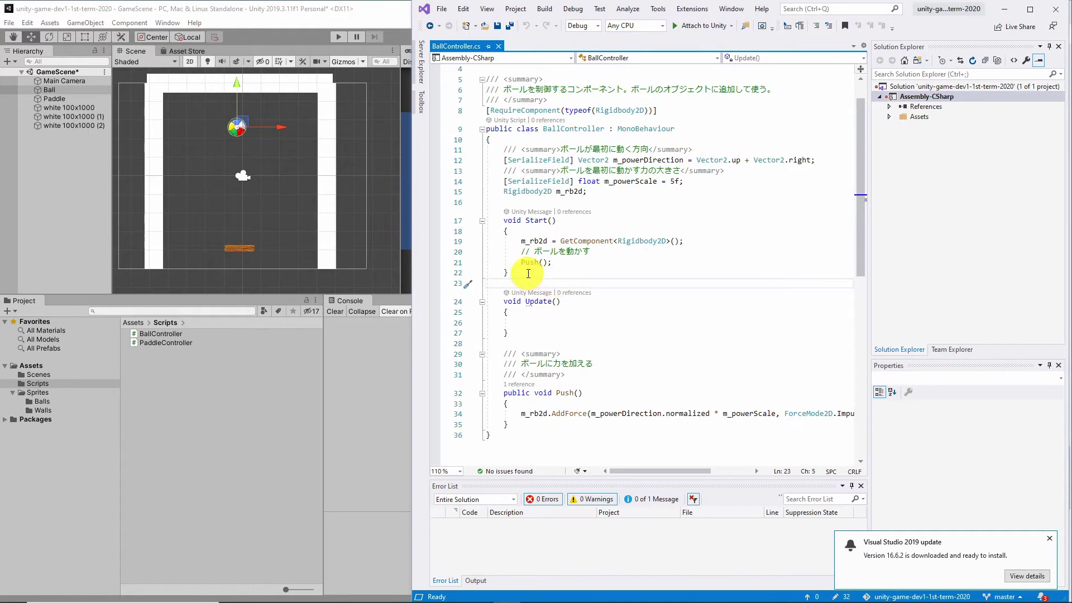
left_click(502, 237)
left_click_drag(552, 262, 480, 241)
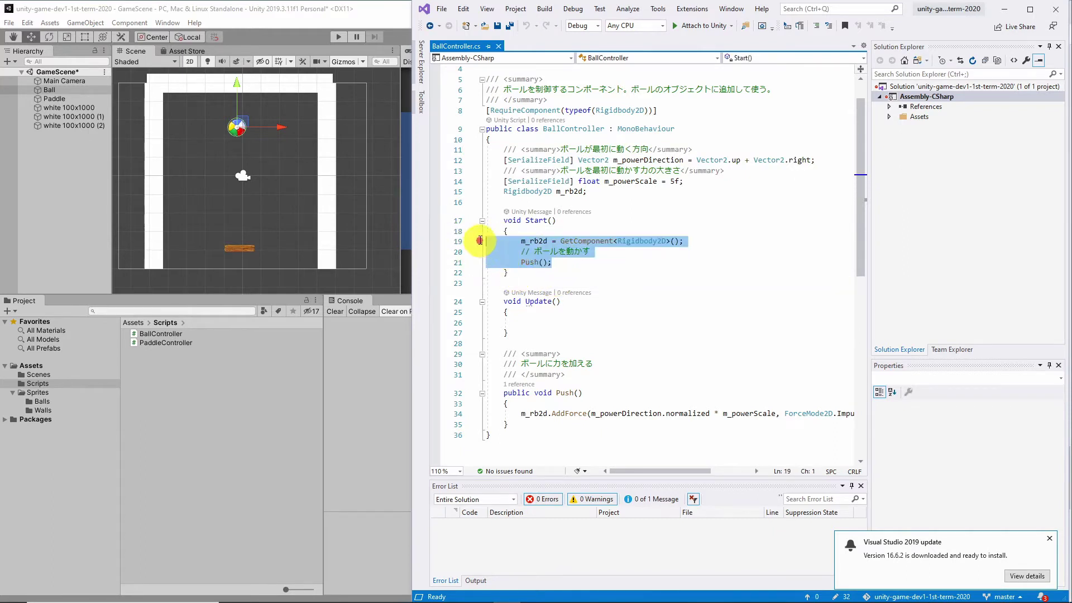
left_click(530, 252)
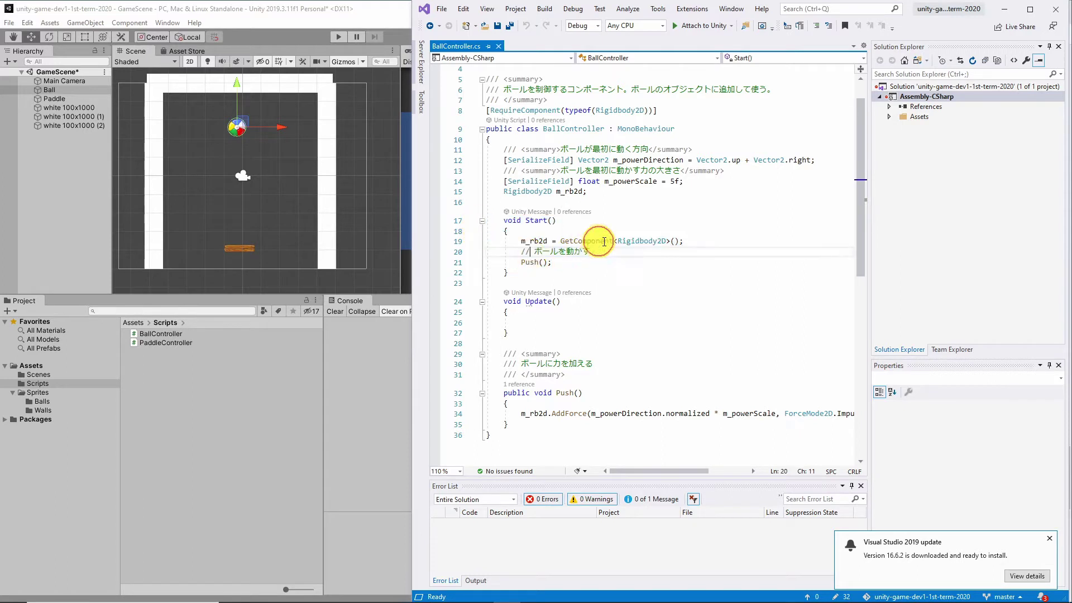
left_click(527, 240)
left_click(533, 263)
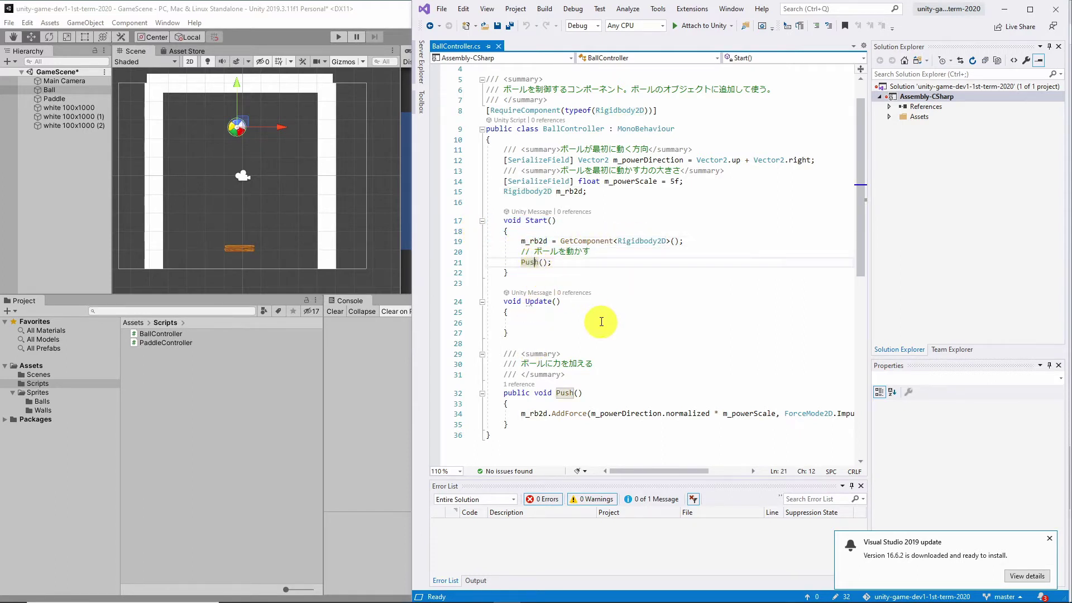
Go over the AddForce arguments on line 34 and delete Impulse to list the ForceMode2D options
scroll(580, 407, "down", 1)
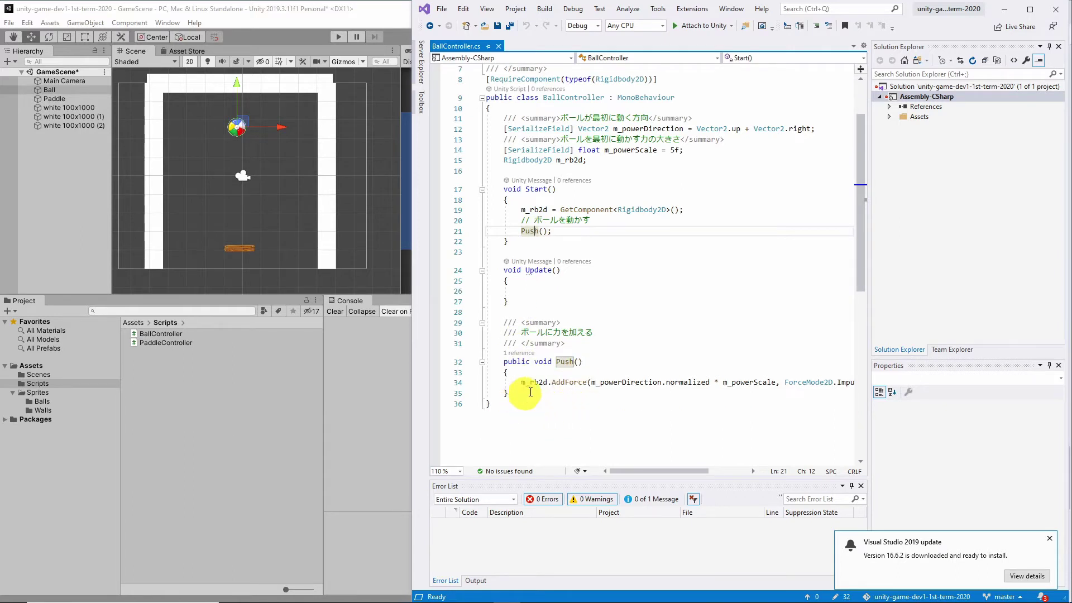
double_click(570, 383)
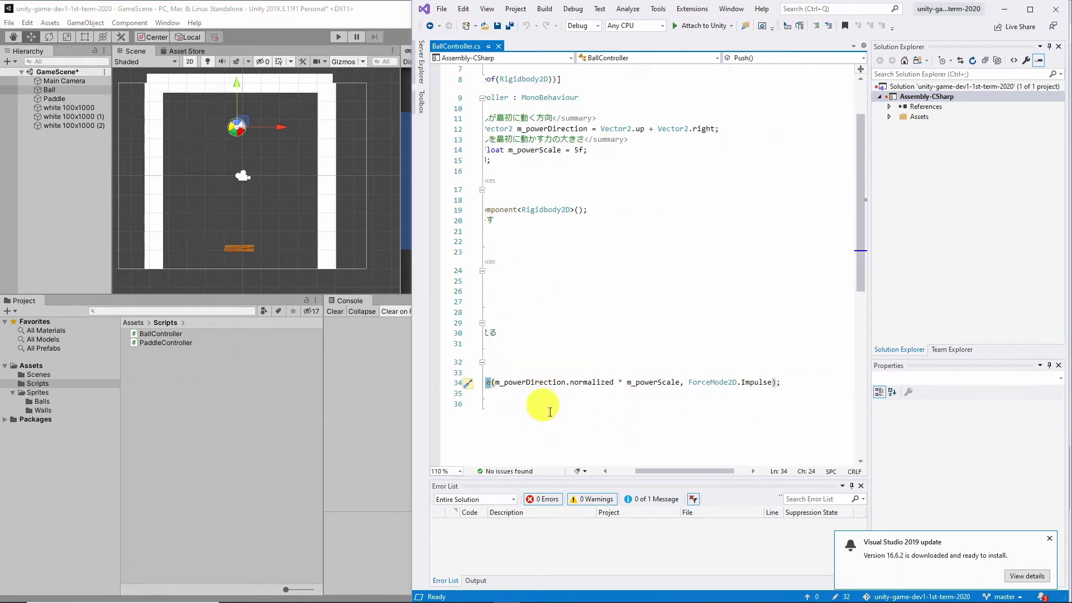
left_click_drag(552, 383, 670, 383)
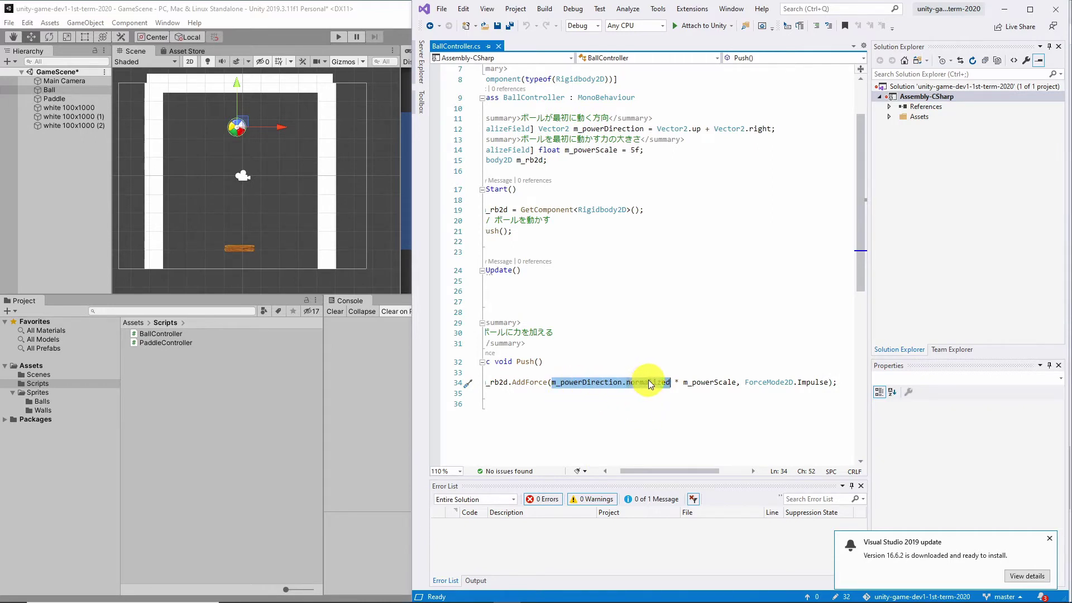
double_click(709, 382)
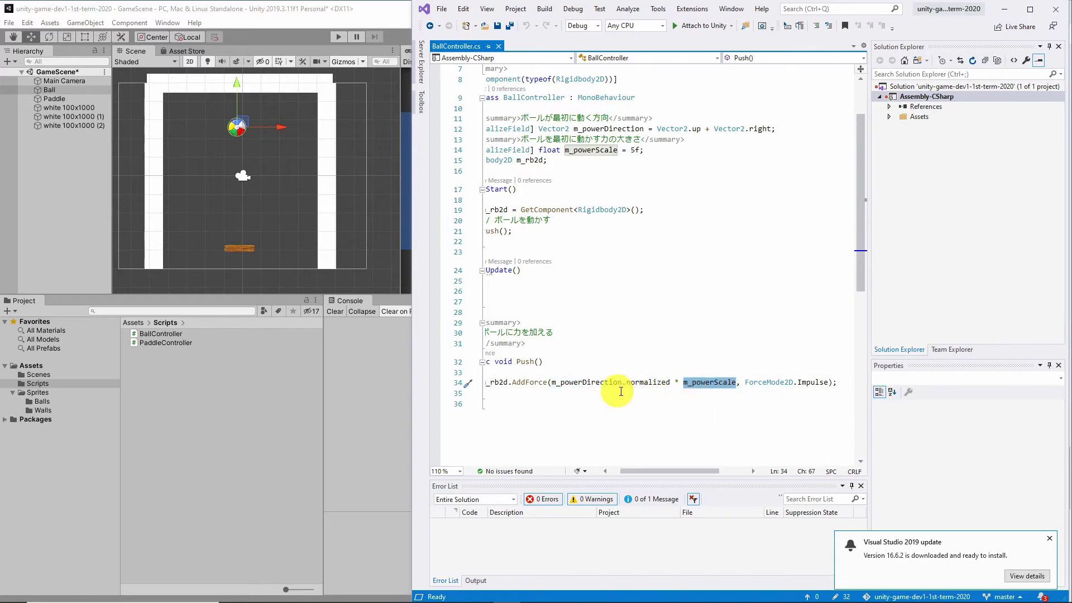
double_click(812, 382)
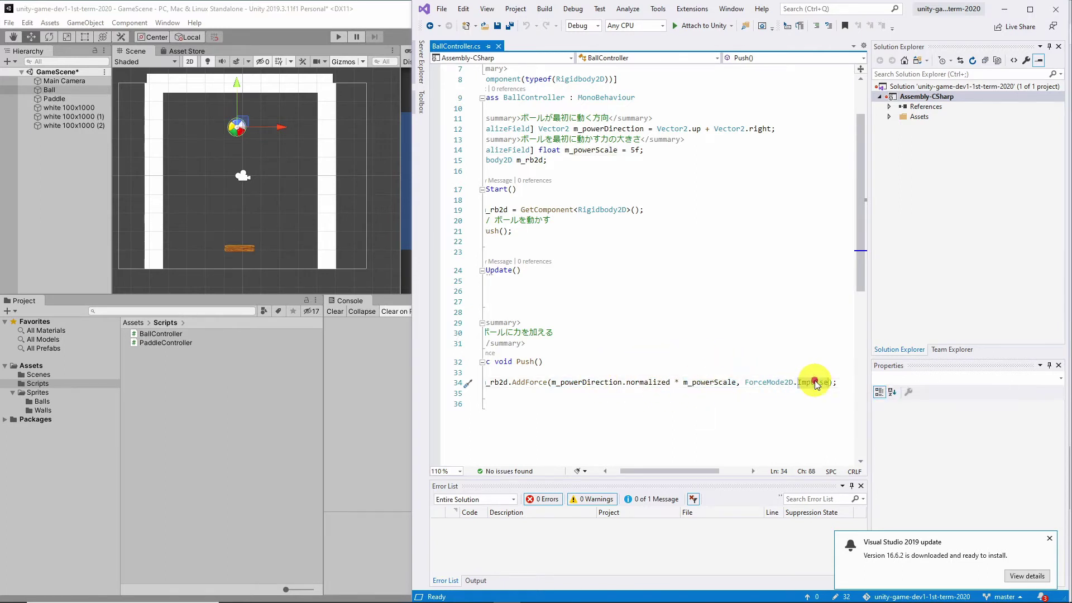
scroll(647, 422, "left", 2)
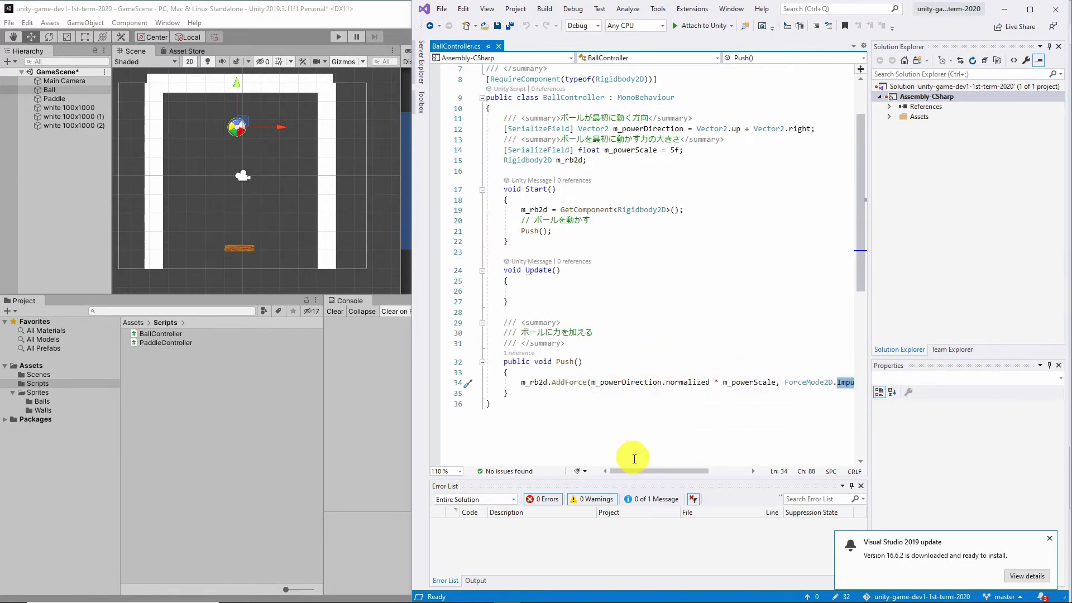
left_click_drag(635, 467, 649, 468)
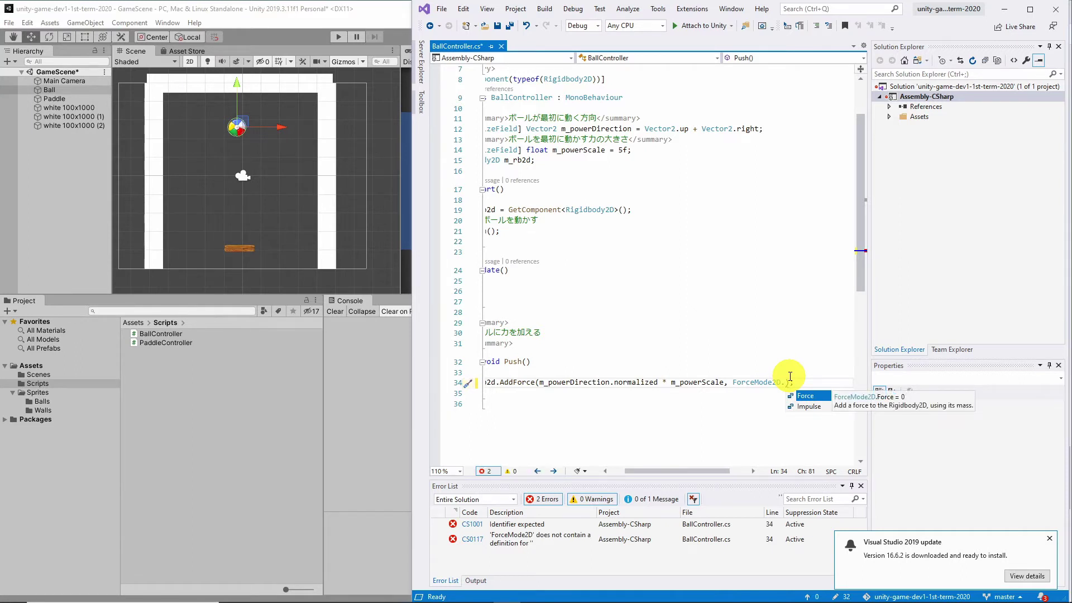
Restore ForceMode2D.Impulse in the AddForce call and select its normalized direction argument
key("Down")
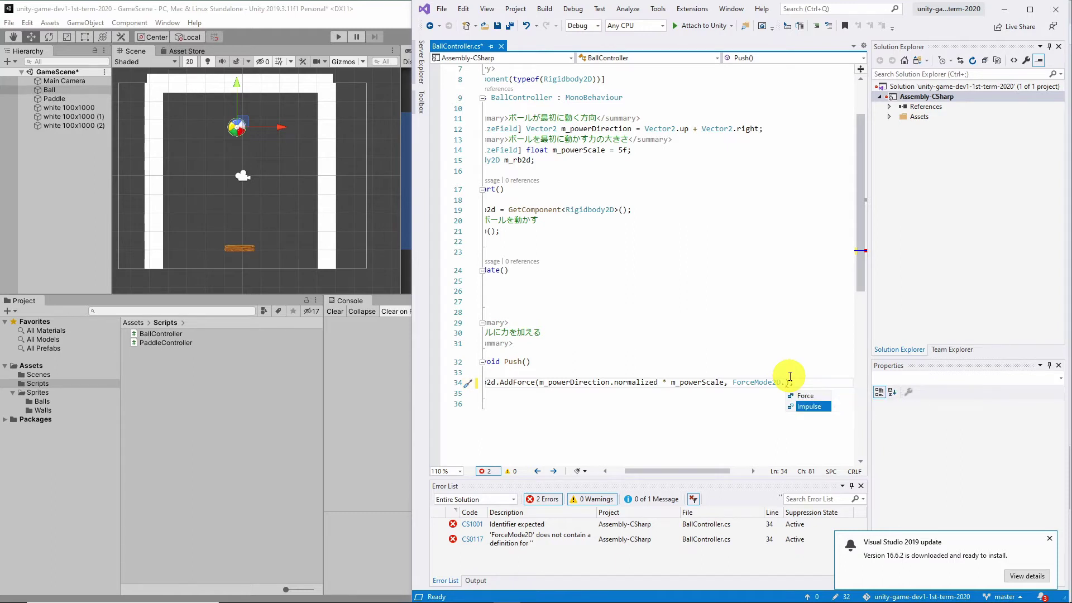
key("Return")
key("Home")
key("Home")
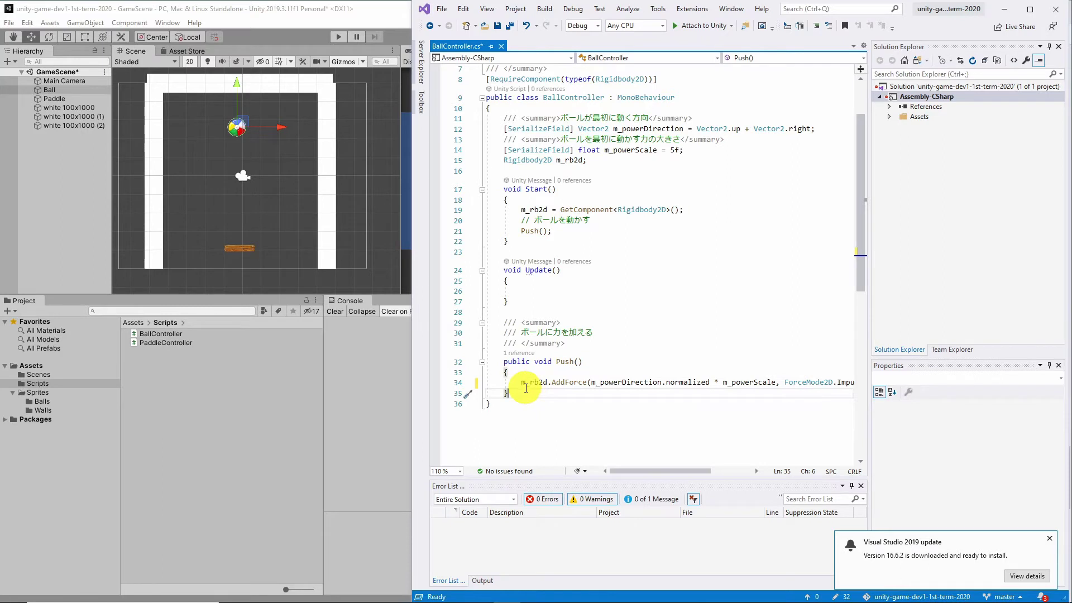
key("Left")
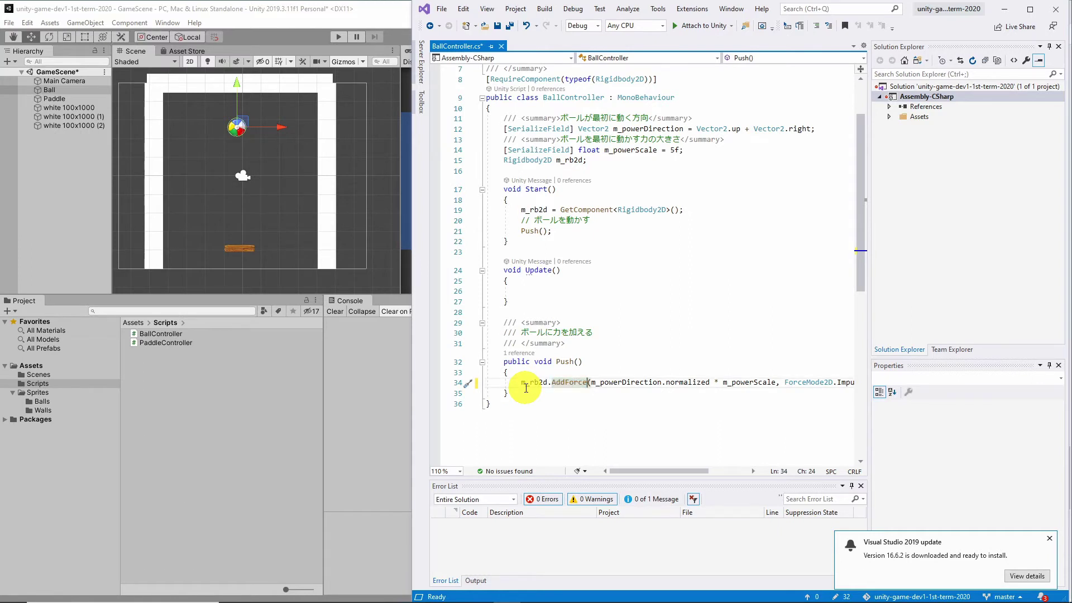
key("ctrl+shift+Right")
key("ctrl+shift+Right")
key("ctrl+shift+Right")
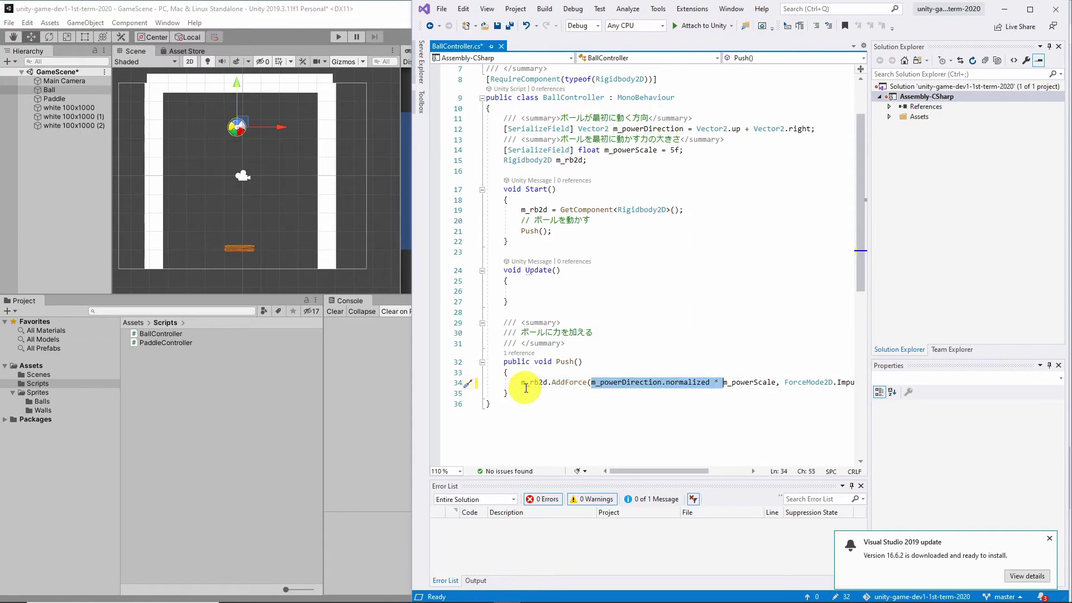
key("ctrl+shift+Right")
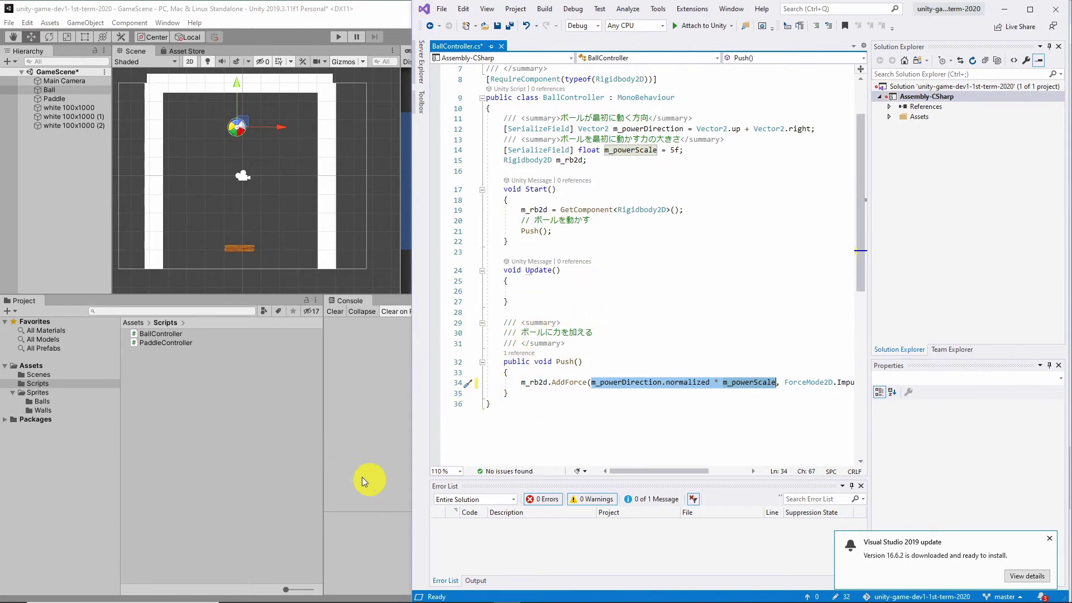
Reset the ball's Power Direction Y to 1 and Power Scale to 5, then open PaddleController.cs
left_click(376, 375)
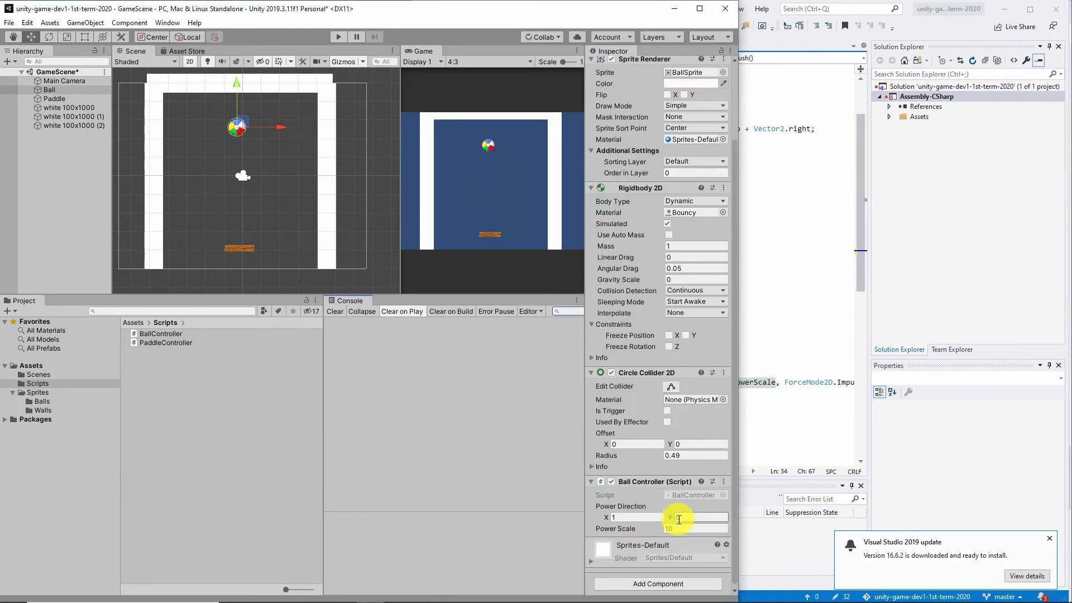
left_click(679, 517)
left_click(685, 528)
type("5")
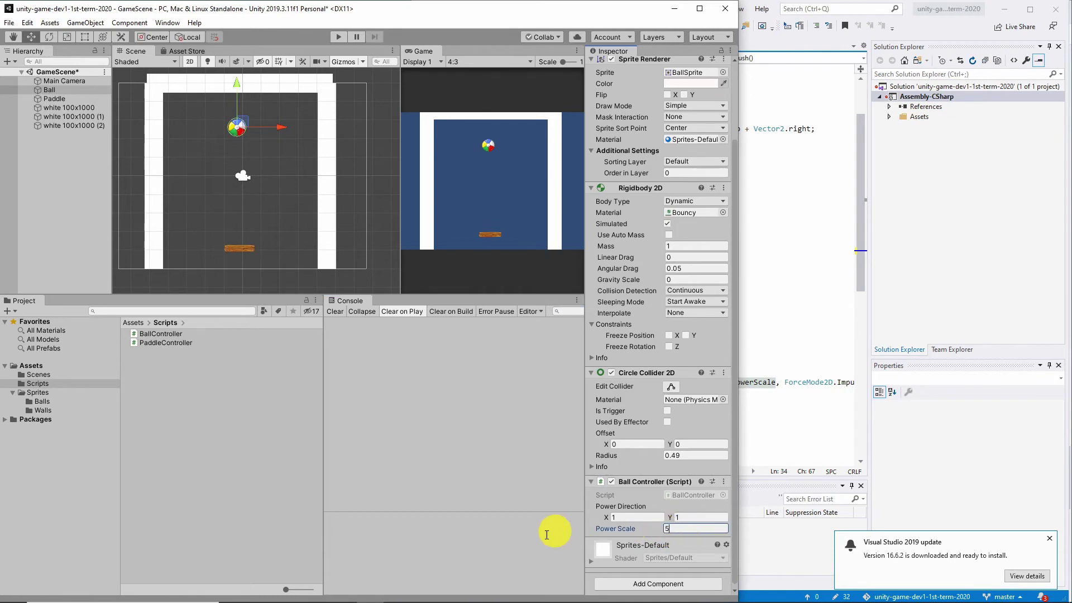
double_click(170, 344)
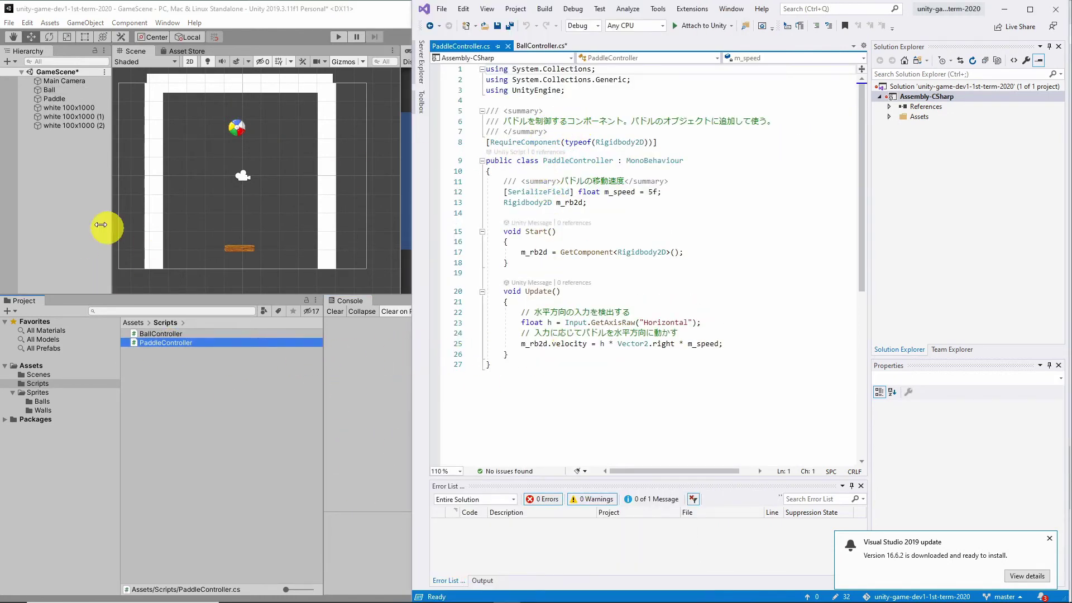
Select the Paddle and highlight the serialized m_speed = 5f declaration in PaddleController.cs, then return to Unity
left_click(54, 98)
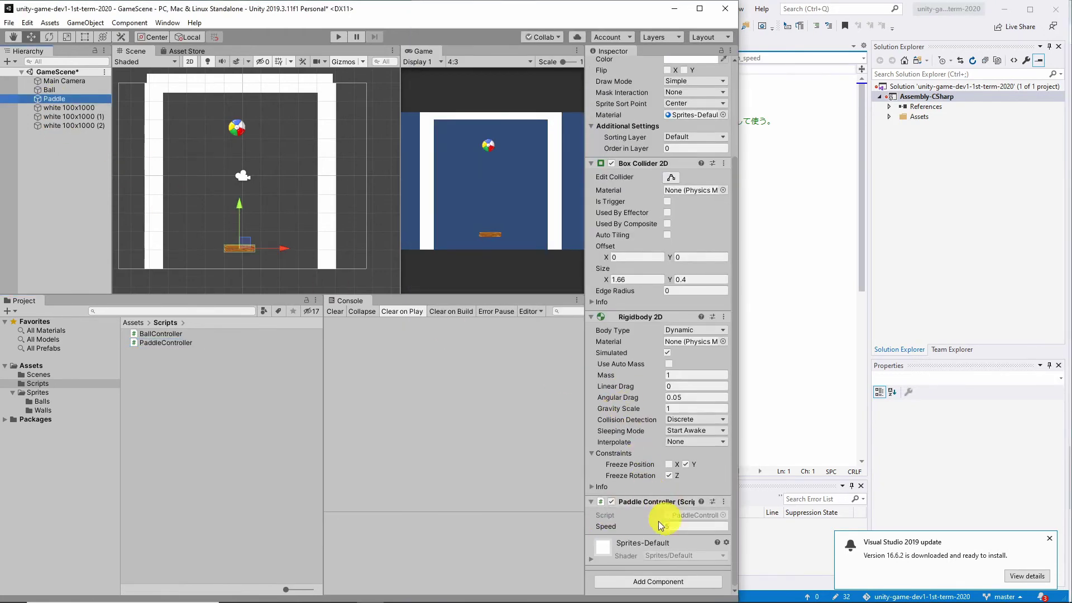
double_click(692, 515)
left_click_drag(589, 202, 486, 191)
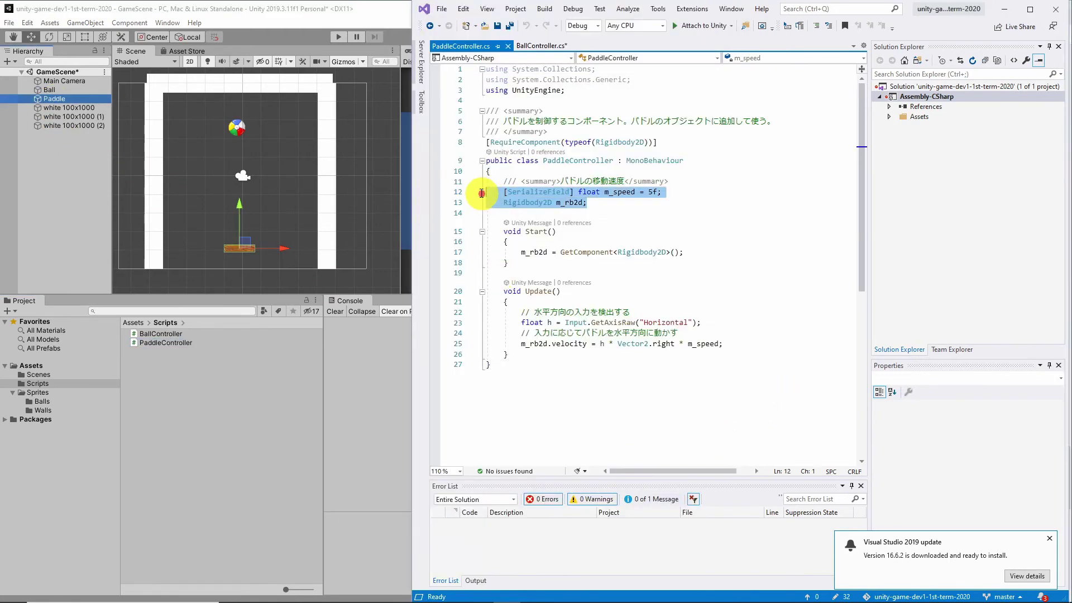
left_click_drag(641, 201, 510, 191)
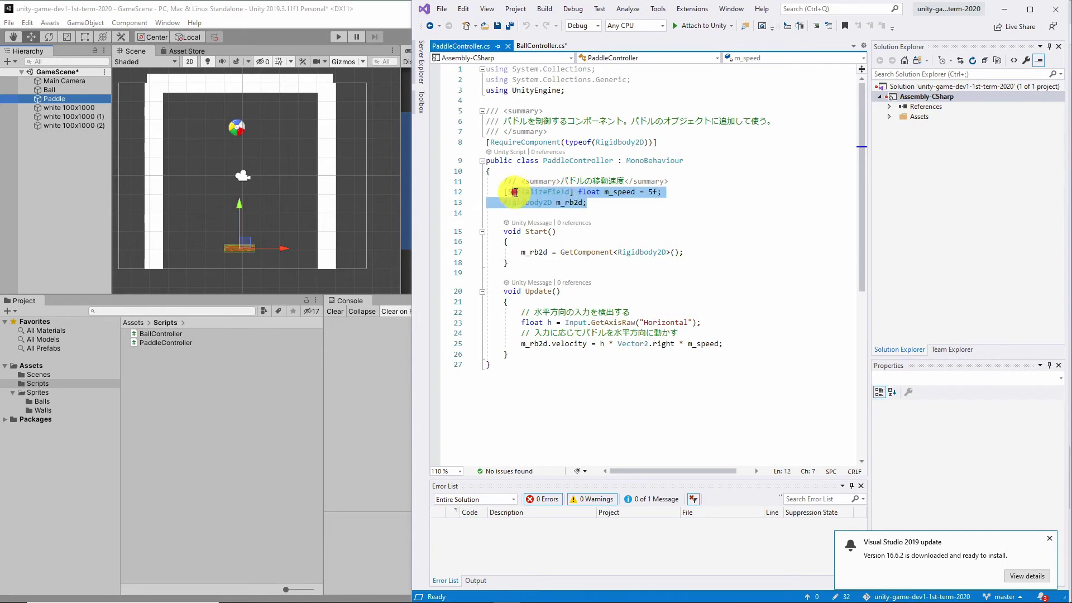
left_click(498, 191)
left_click_drag(678, 192, 546, 191)
left_click(487, 181, "shift")
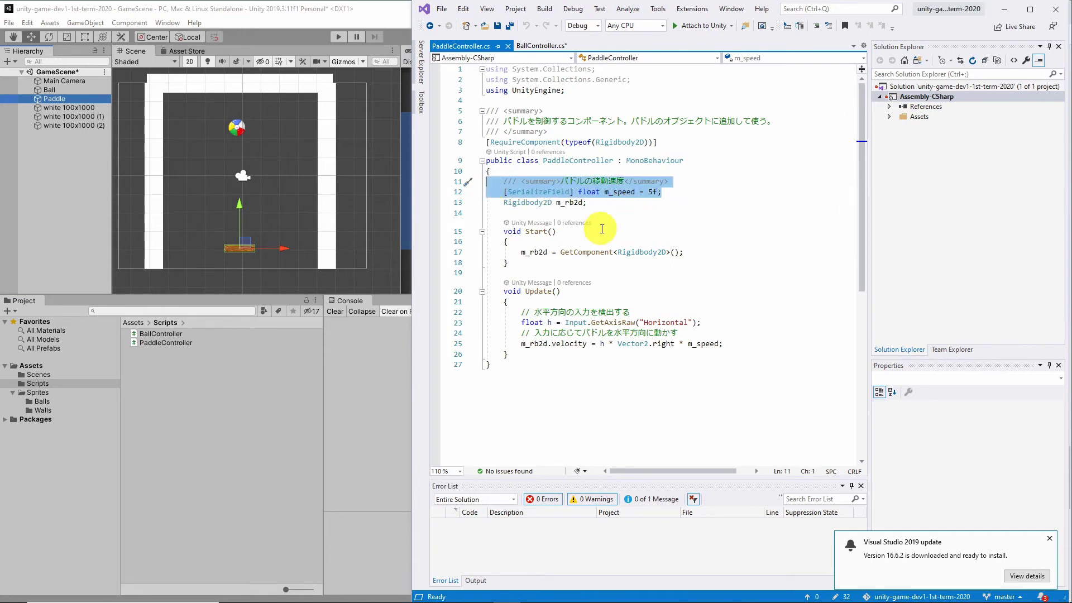
left_click(299, 96)
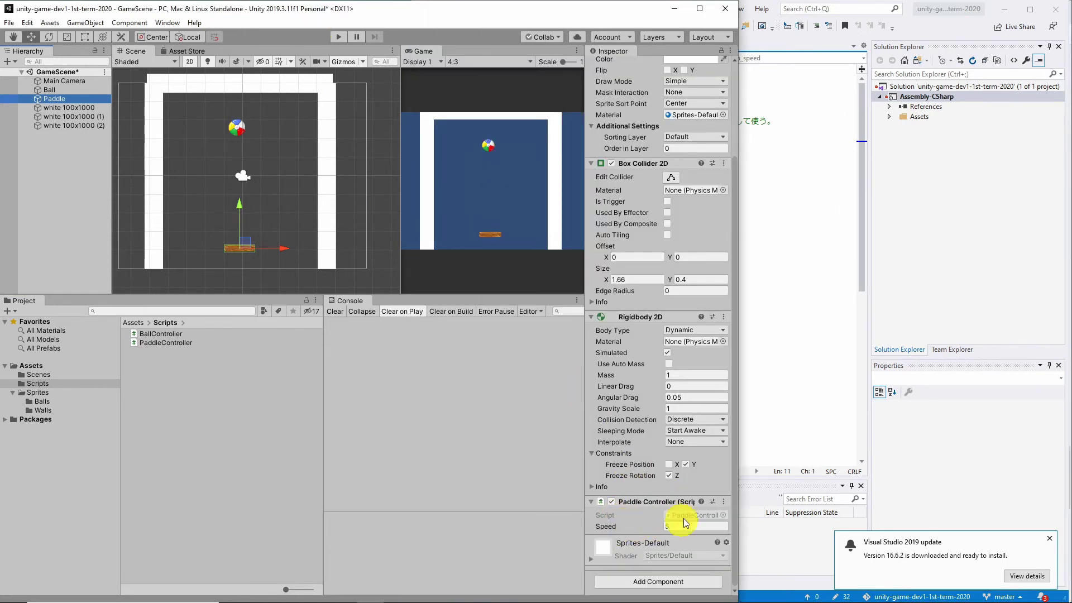
Set the Paddle's Speed to 15 and play-test, sliding the paddle left and right with the arrow keys
left_click(668, 526)
type("15")
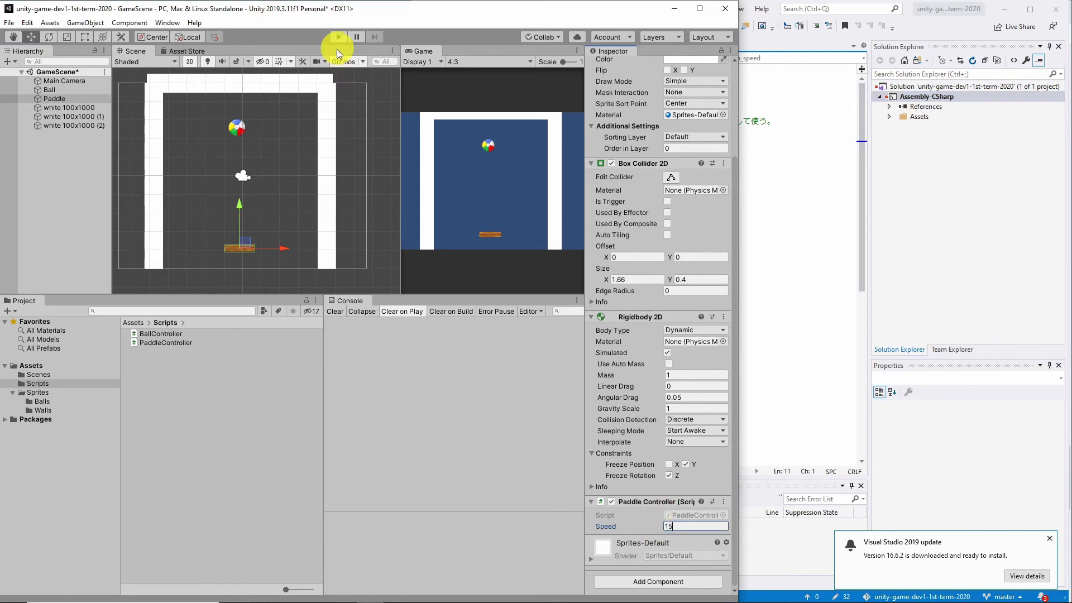
left_click(337, 41)
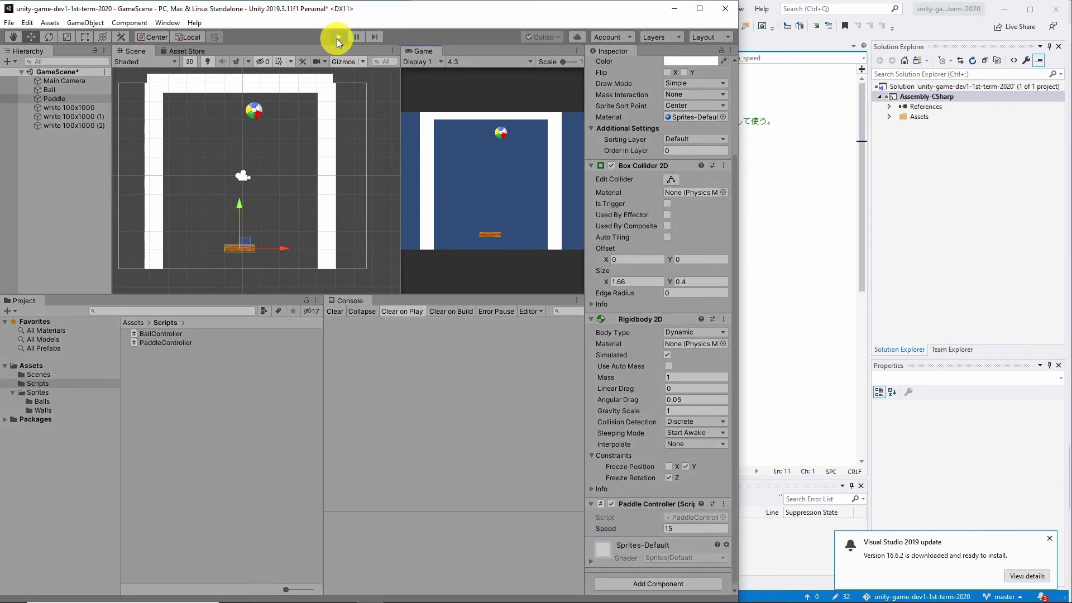
key("Left")
key("Right")
key("Left")
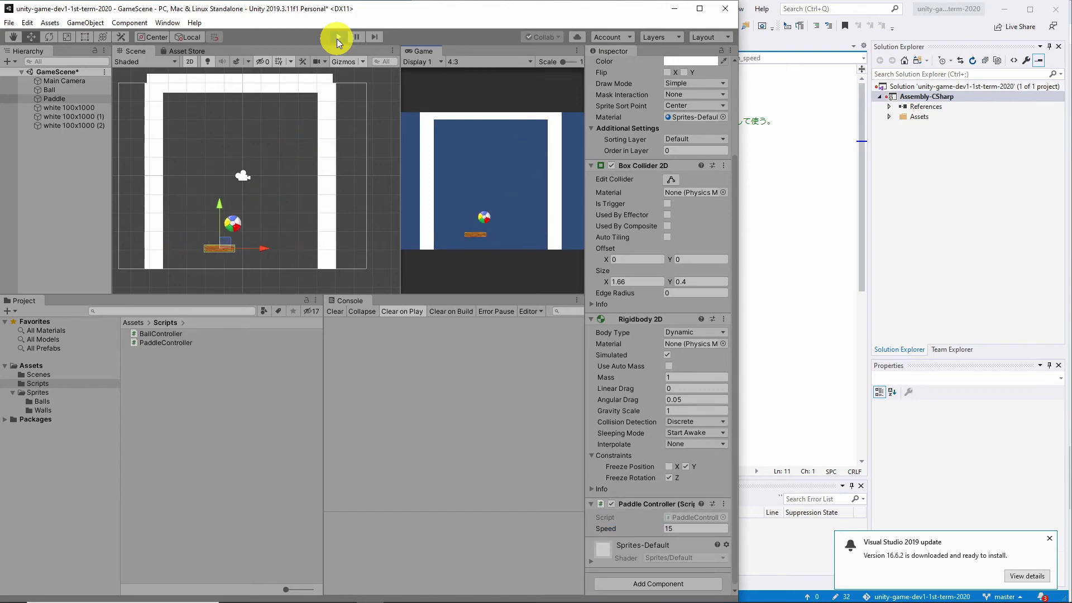
key("Right")
left_click(337, 39)
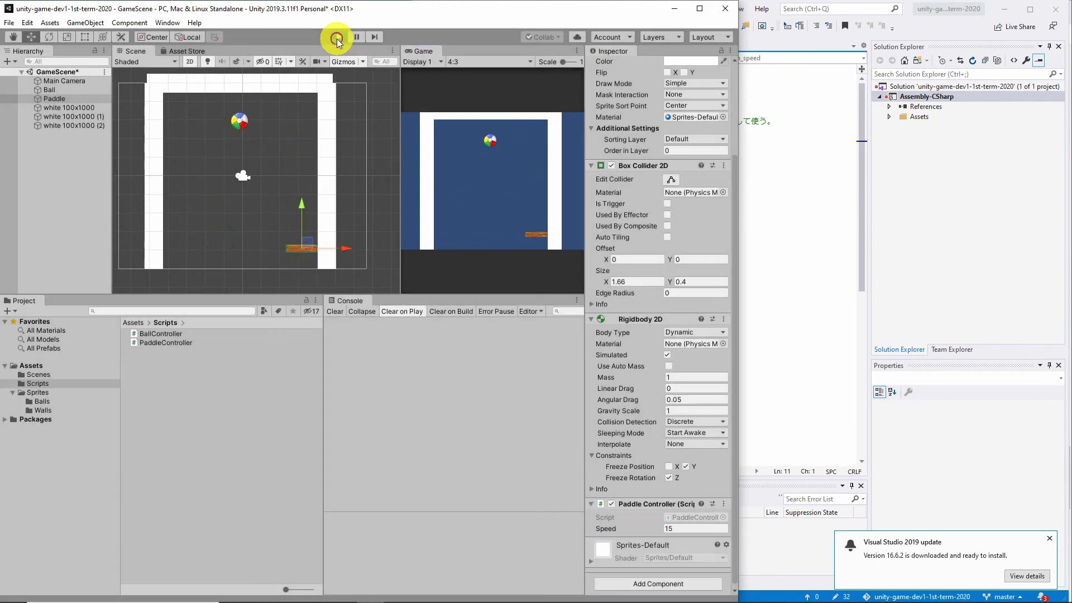
Return to PaddleController.cs and place the caret in its Start method
left_click(546, 166)
scroll(567, 203, "up", 1, "ctrl")
left_click(610, 248)
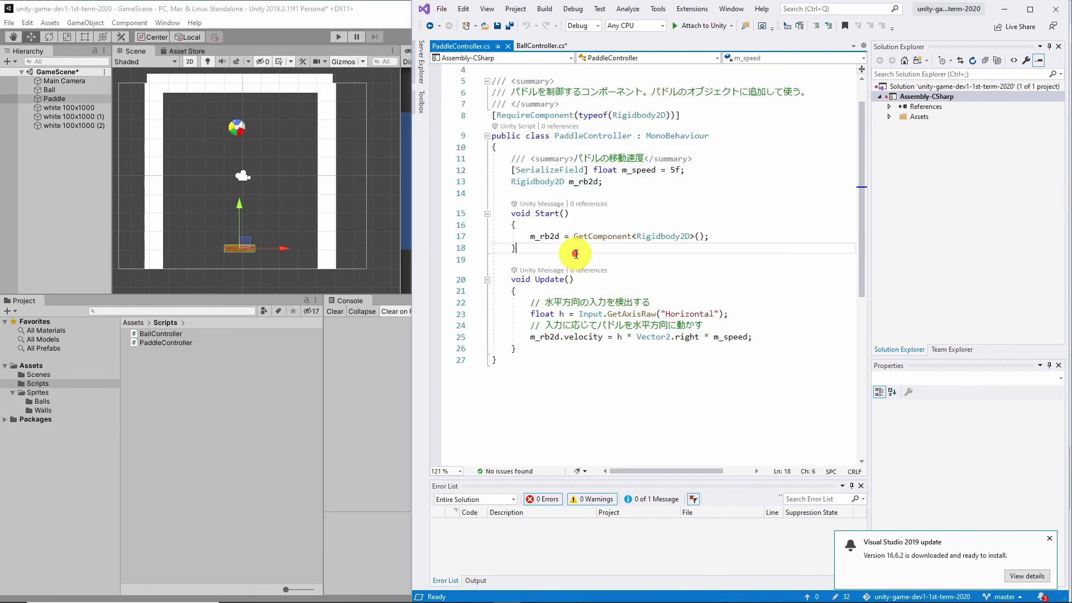
double_click(668, 239)
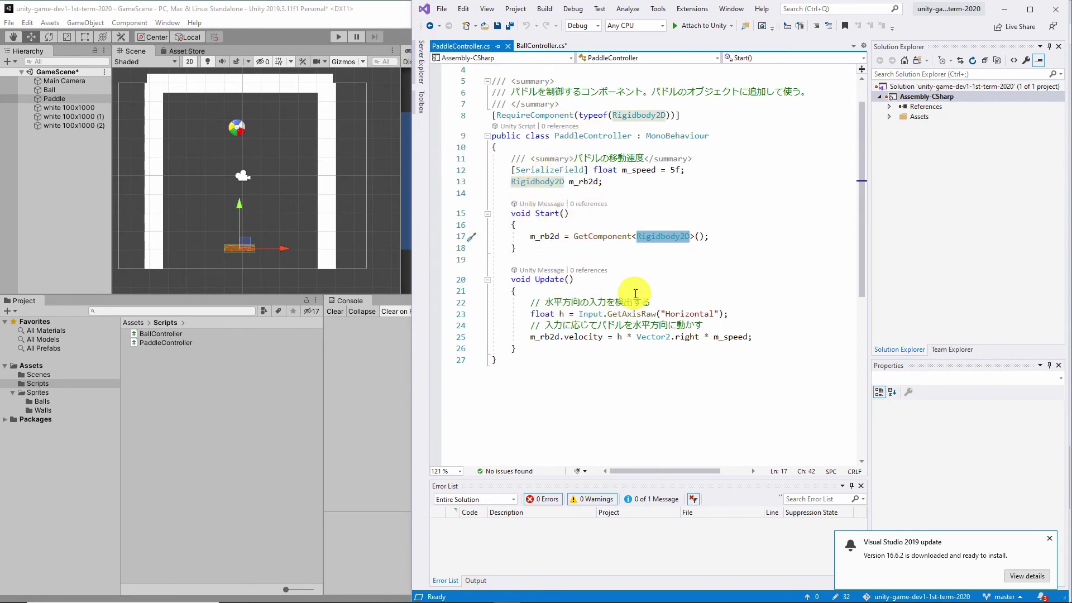
left_click(539, 288)
left_click_drag(536, 352, 494, 280)
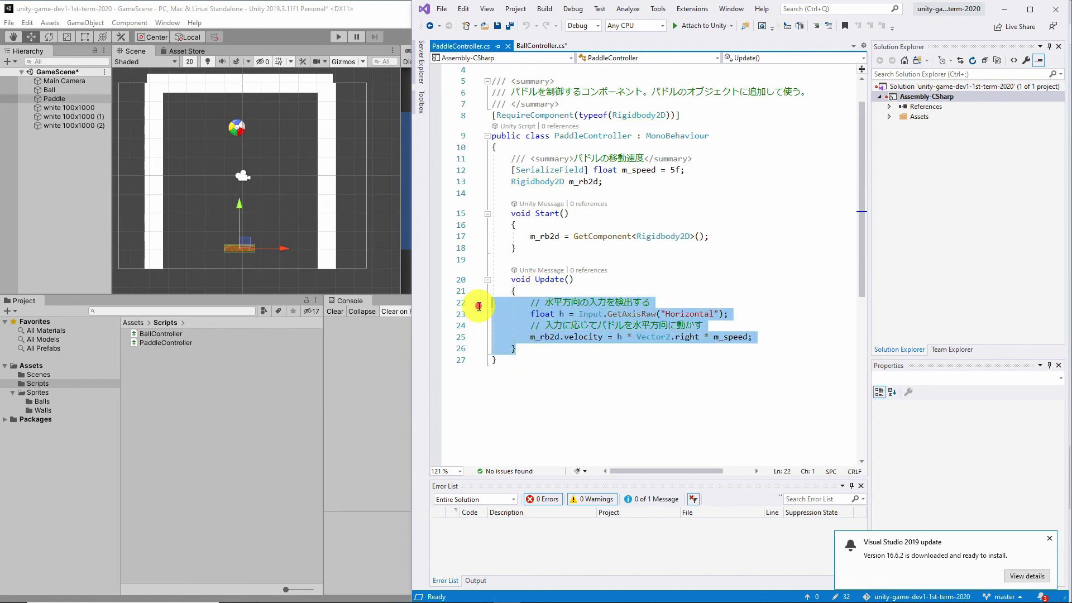
left_click(563, 303)
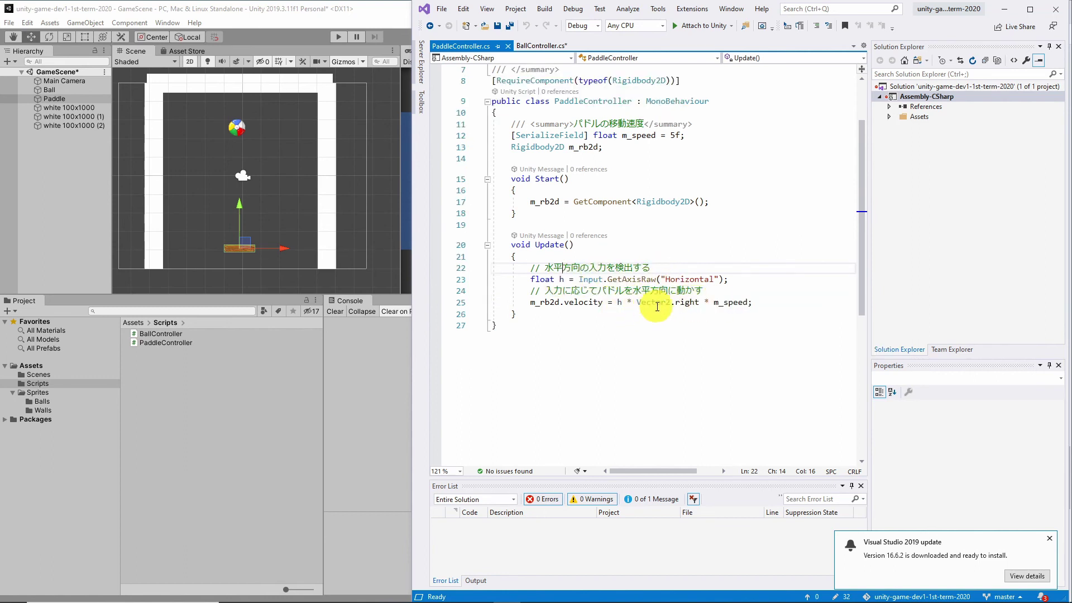
double_click(581, 304)
left_click(579, 302)
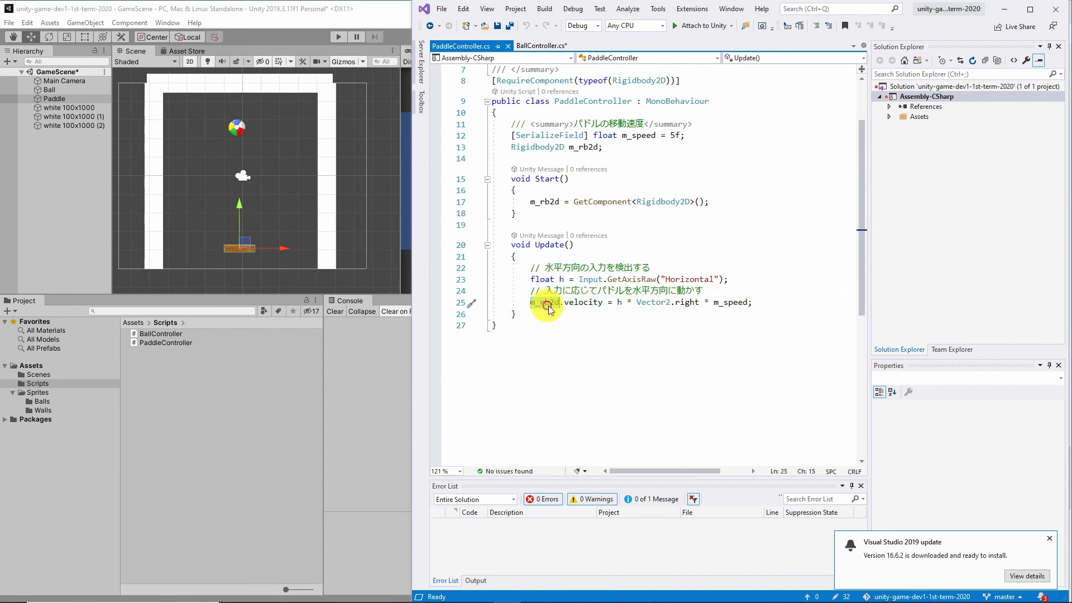
left_click(549, 303)
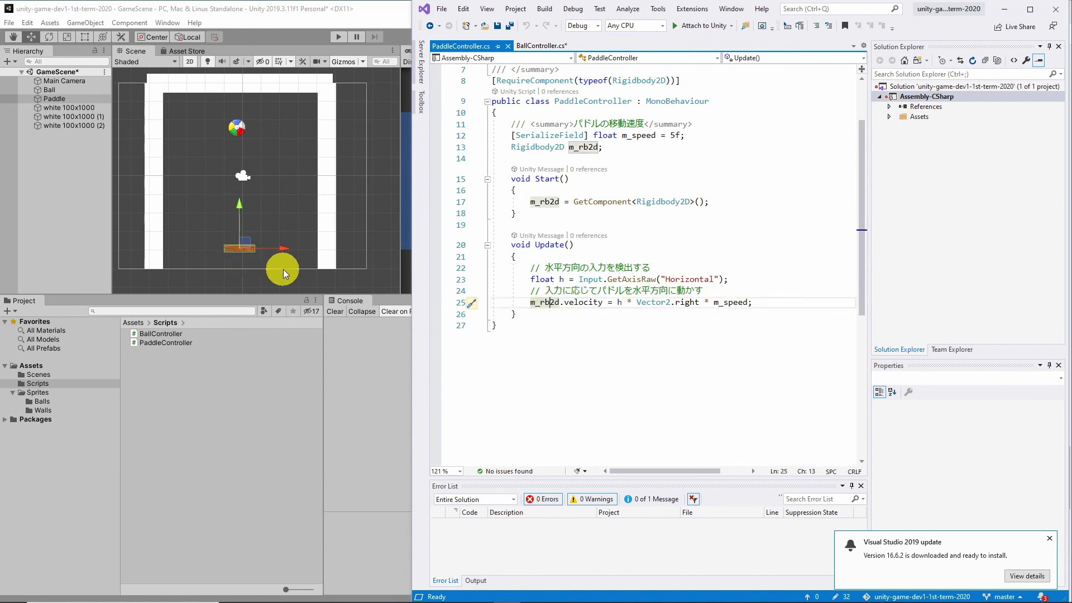